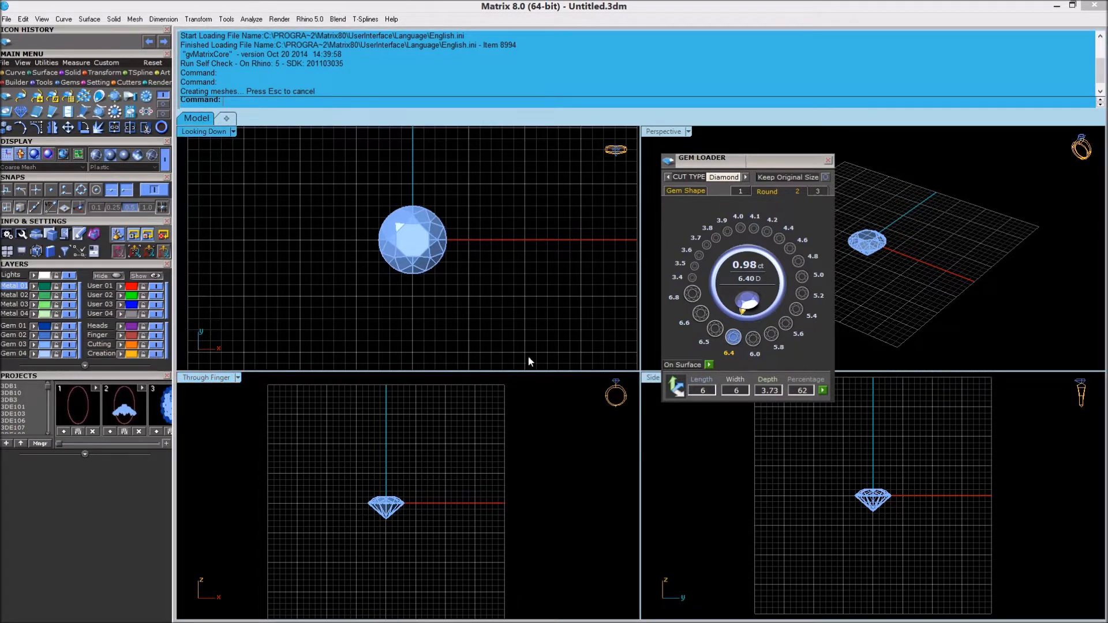
Reopen the list of diamond gem shapes in the Gem Loader
right_drag(538, 382, 548, 385)
scroll(488, 426, up, 4)
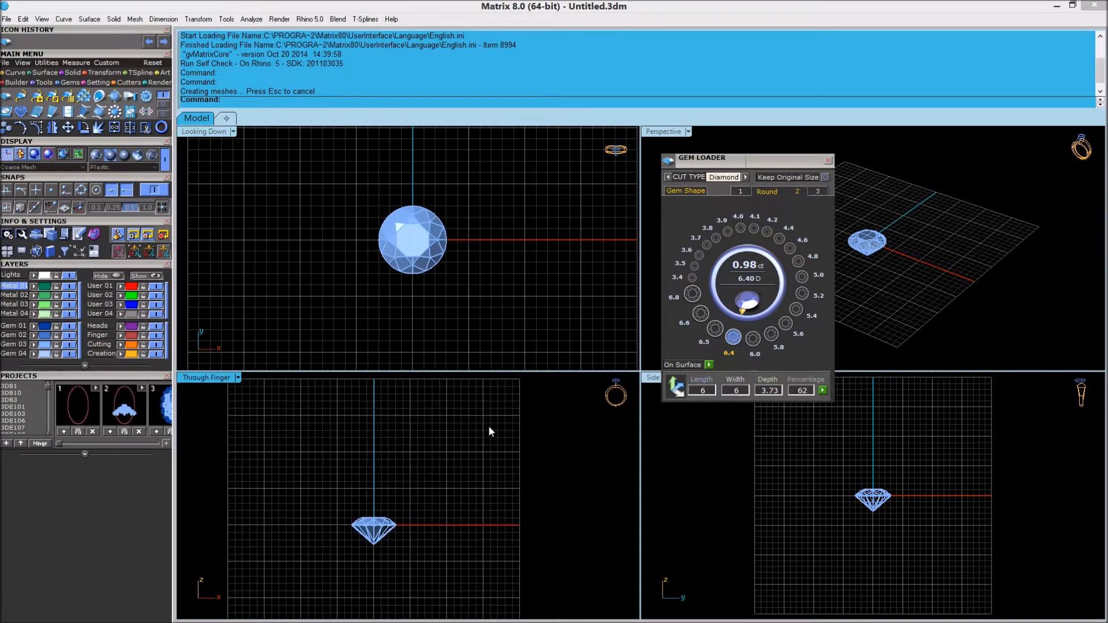
right_drag(496, 452, 555, 435)
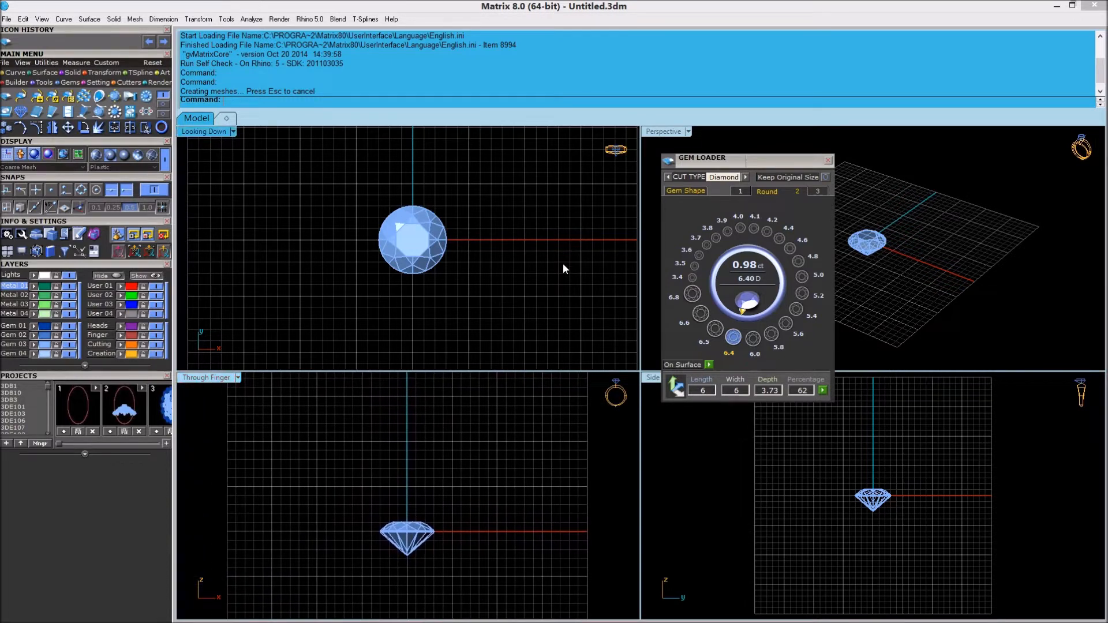
click(740, 228)
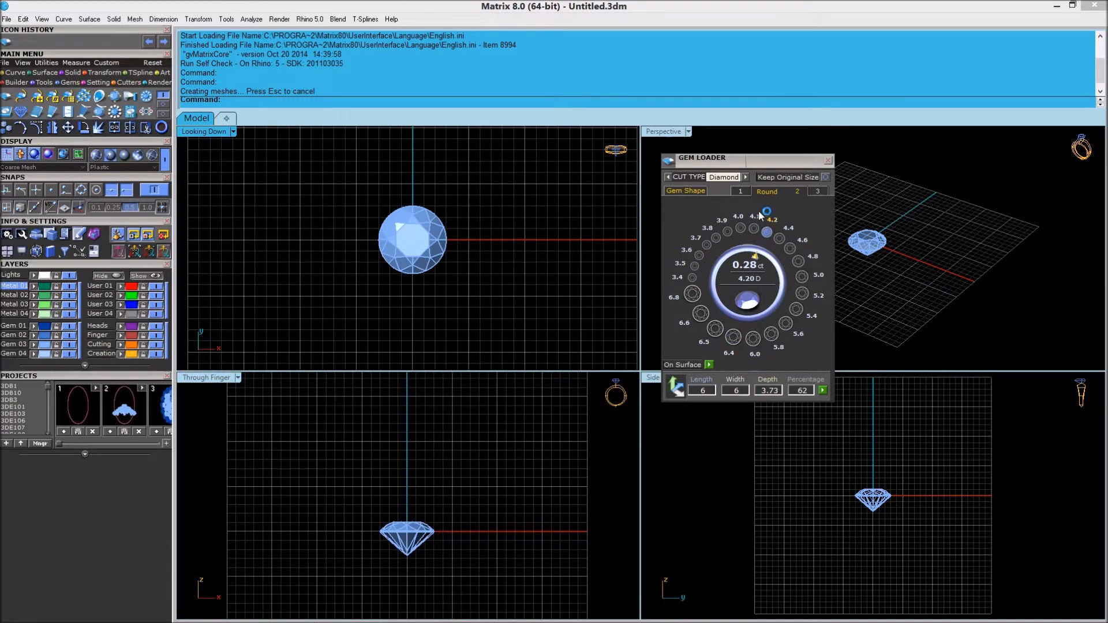
click(687, 190)
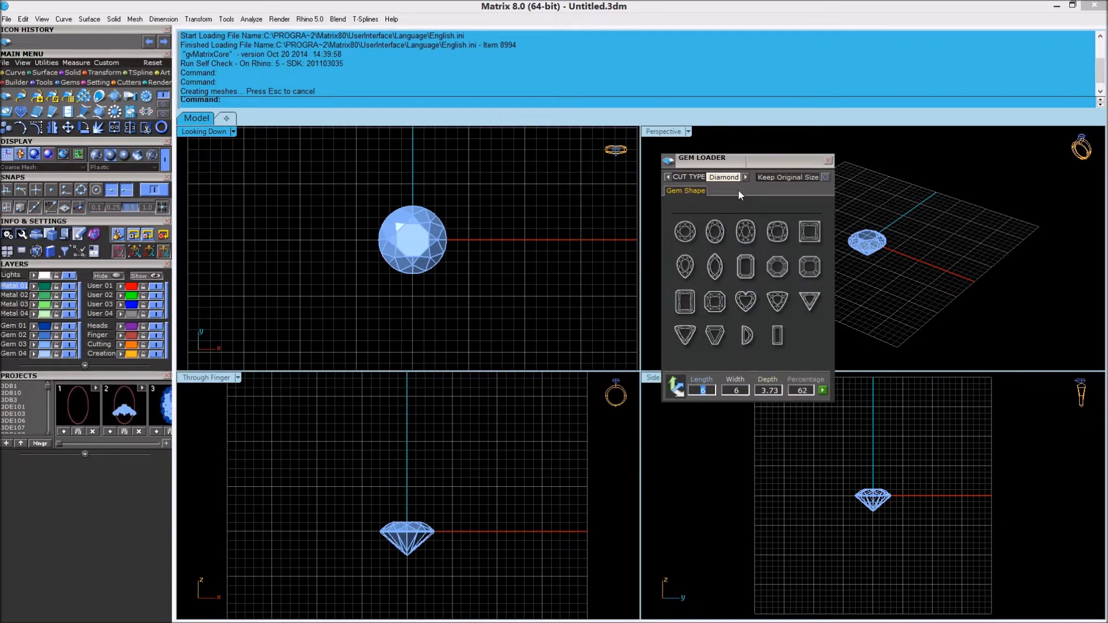
click(685, 232)
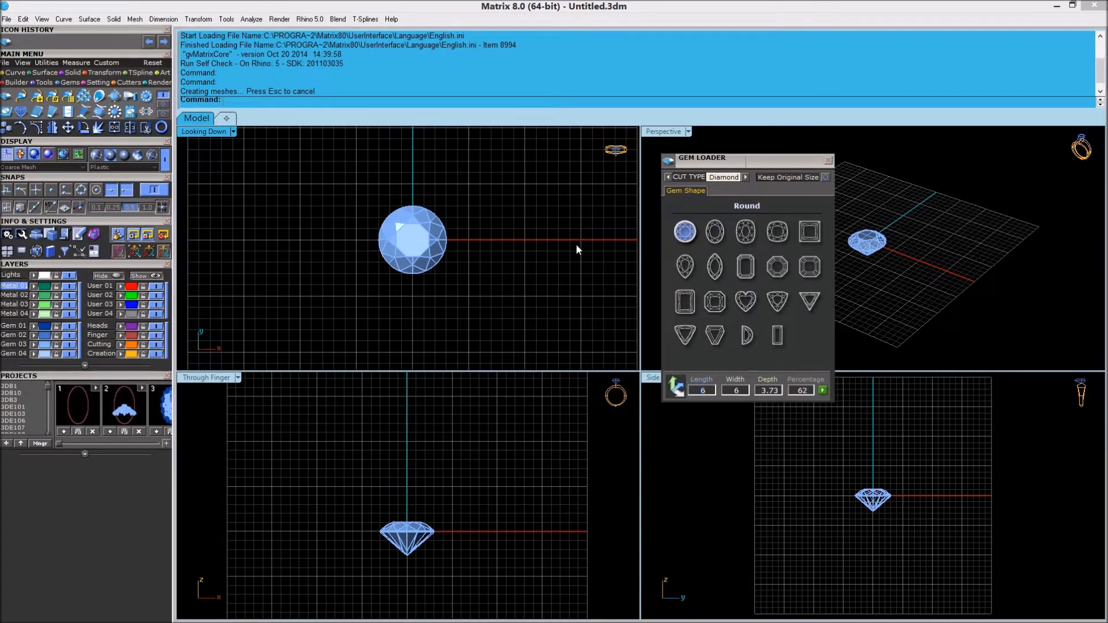
Turn on the gumball for the round diamond and move it along the negative X axis, away from the origin
click(443, 261)
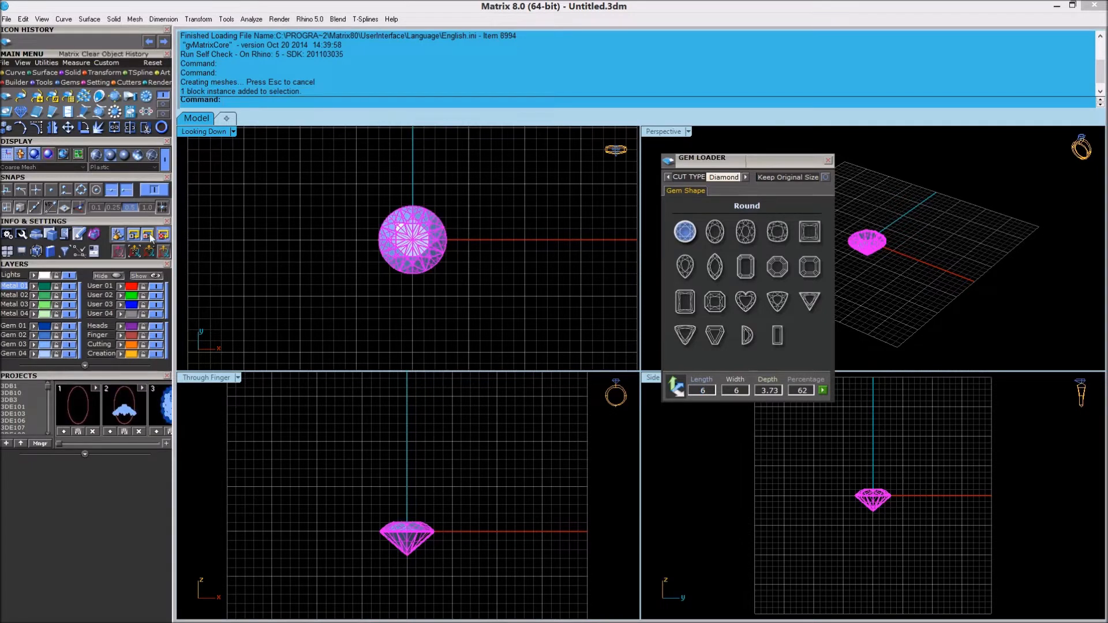
click(163, 251)
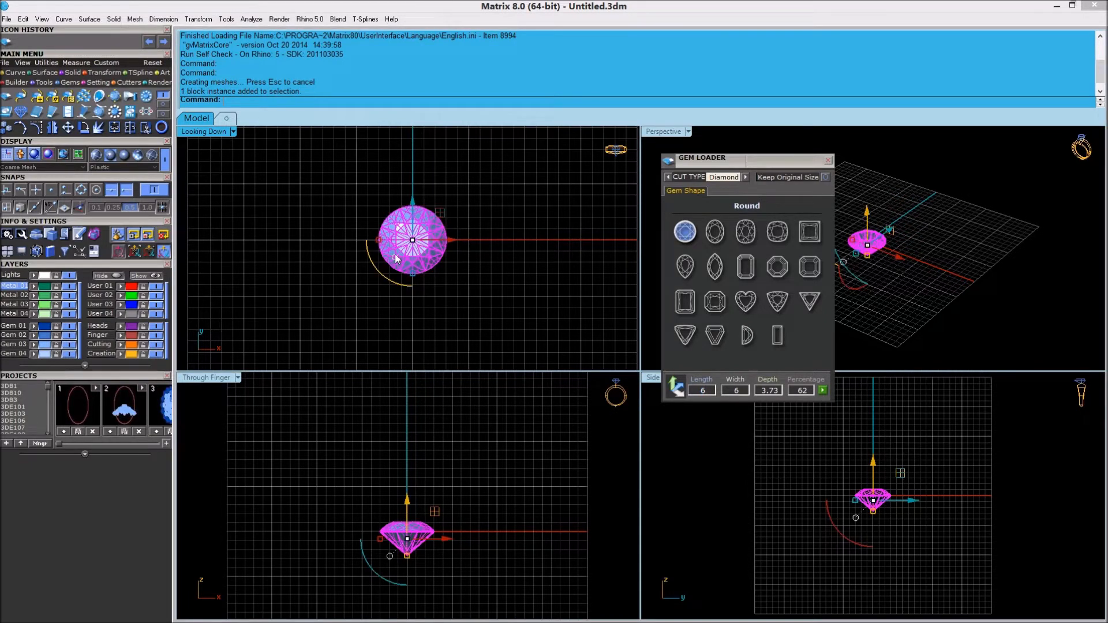
drag(448, 248, 295, 251)
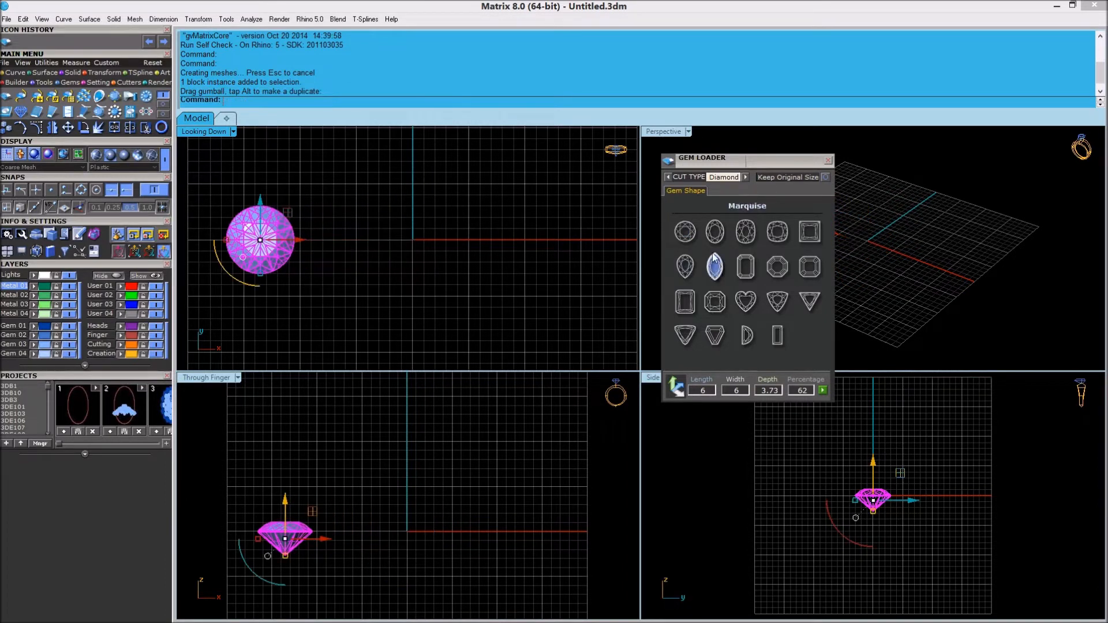
click(435, 243)
Load an oval diamond of 7.20 × 5.20 mm and move it along the X axis next to the round diamond
click(692, 254)
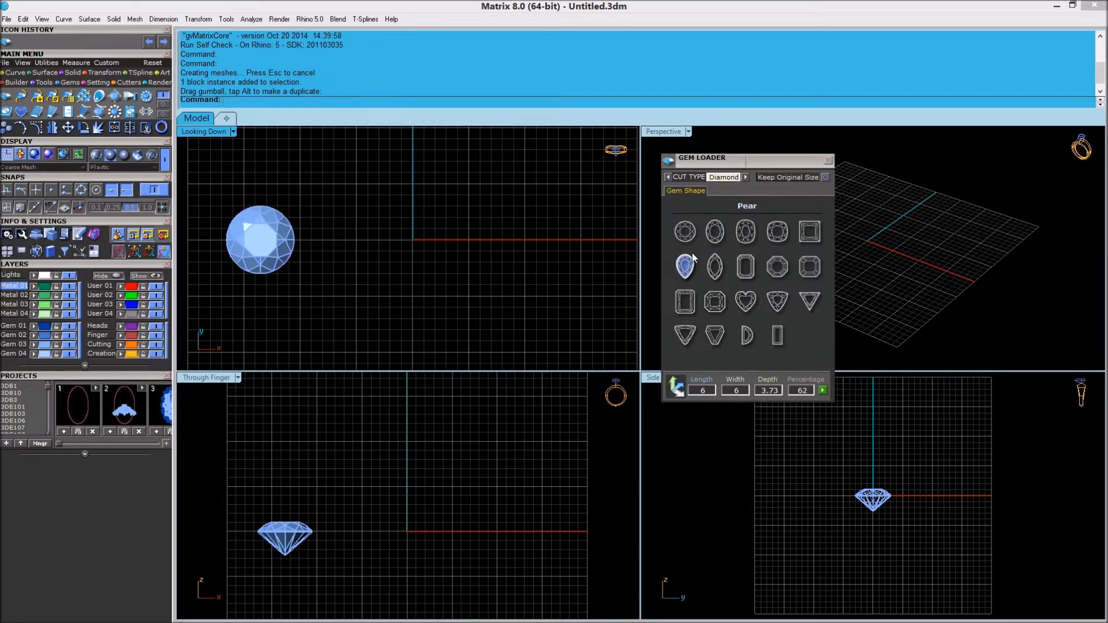
click(719, 240)
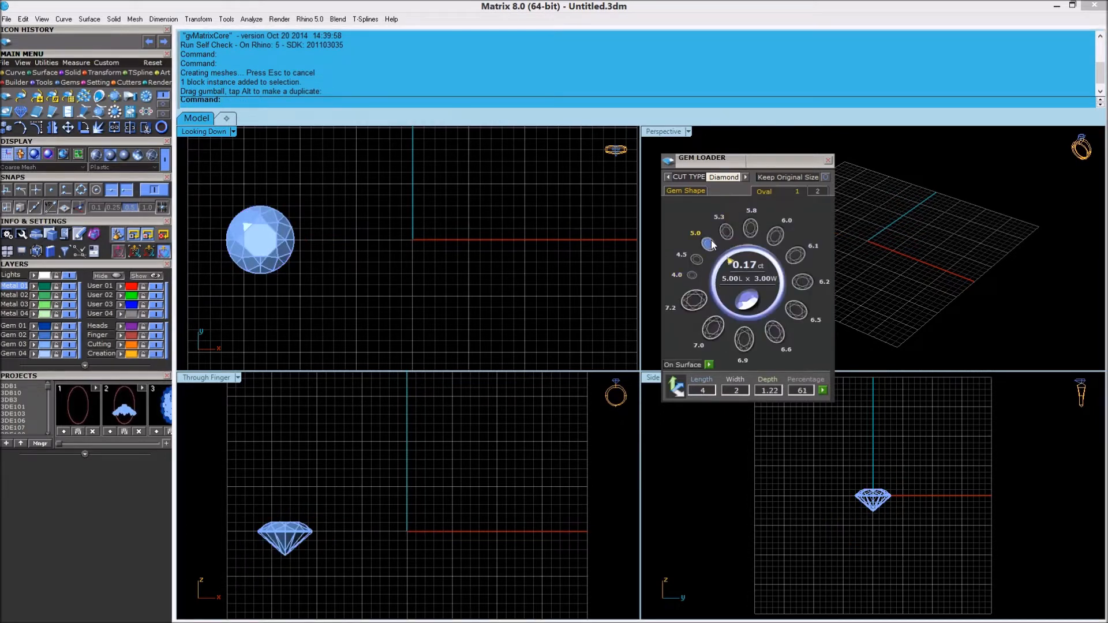
click(695, 301)
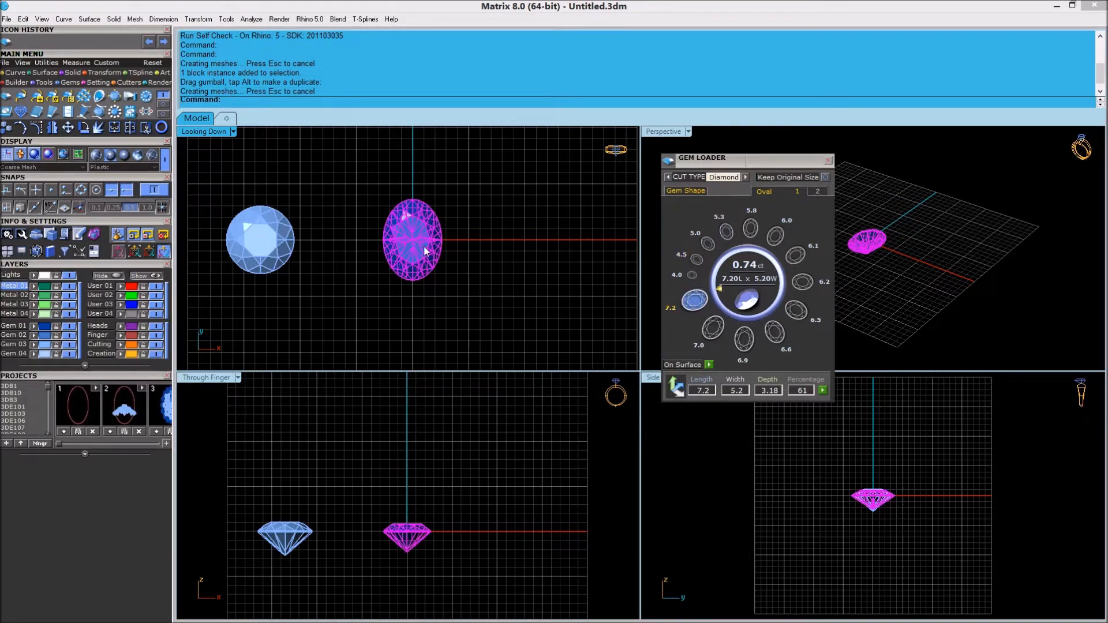
drag(453, 240, 376, 247)
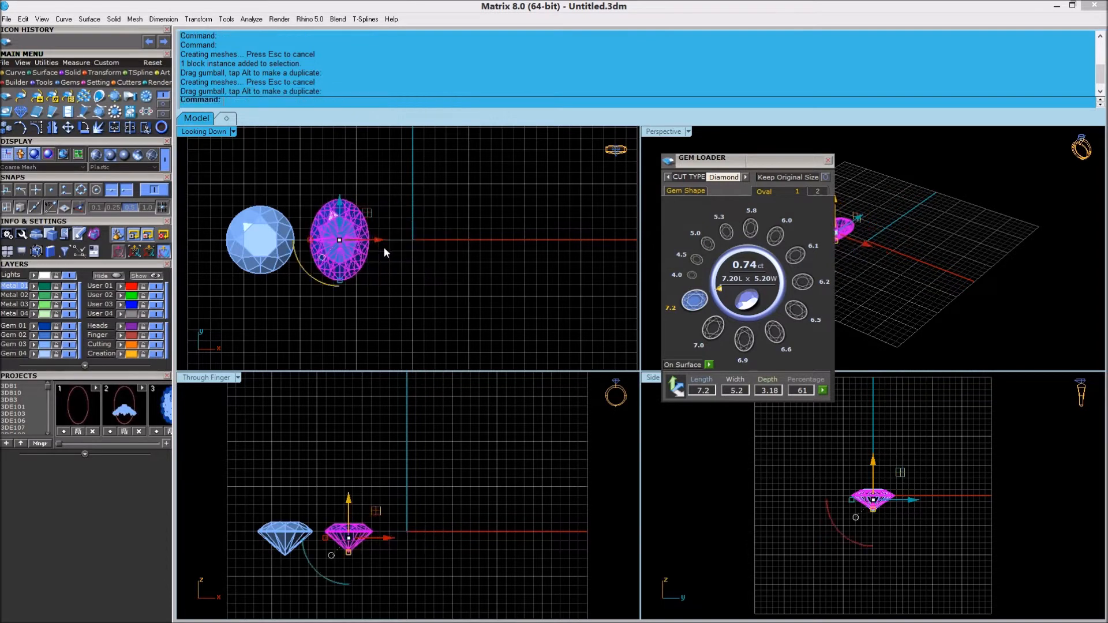
click(376, 247)
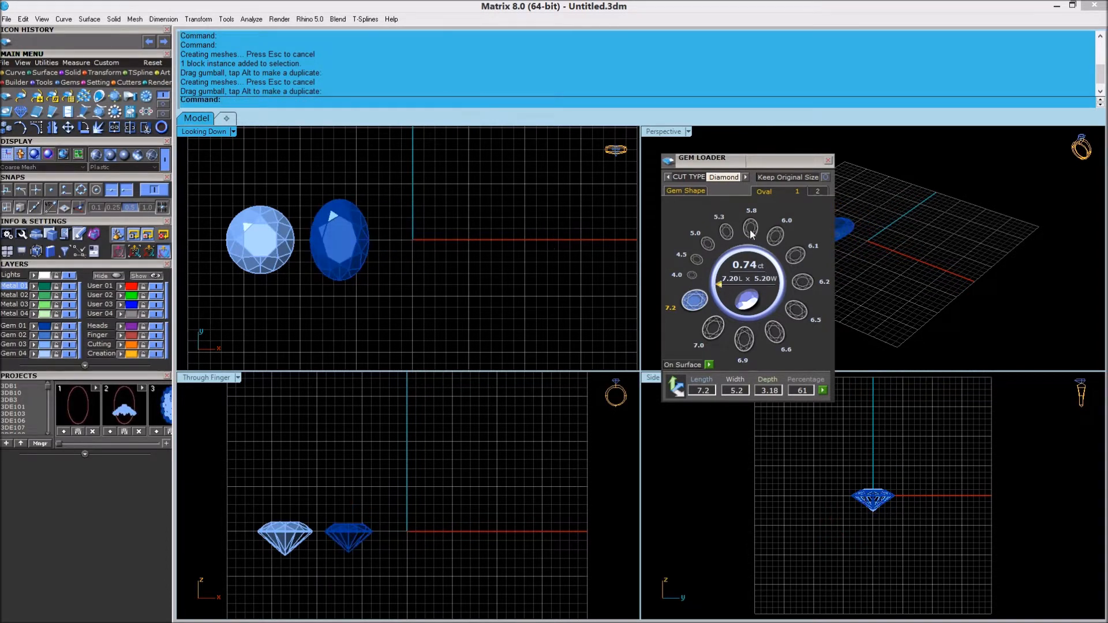
Load a heart-shaped diamond at the origin and size it to 6.10 × 6.10 mm
click(698, 191)
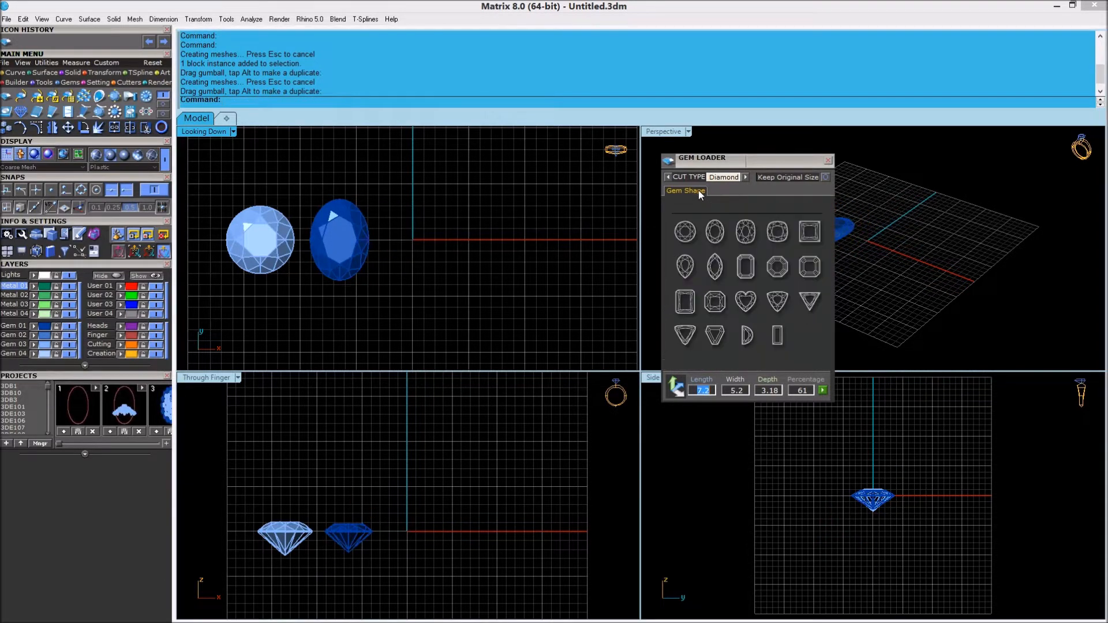
click(759, 302)
click(693, 272)
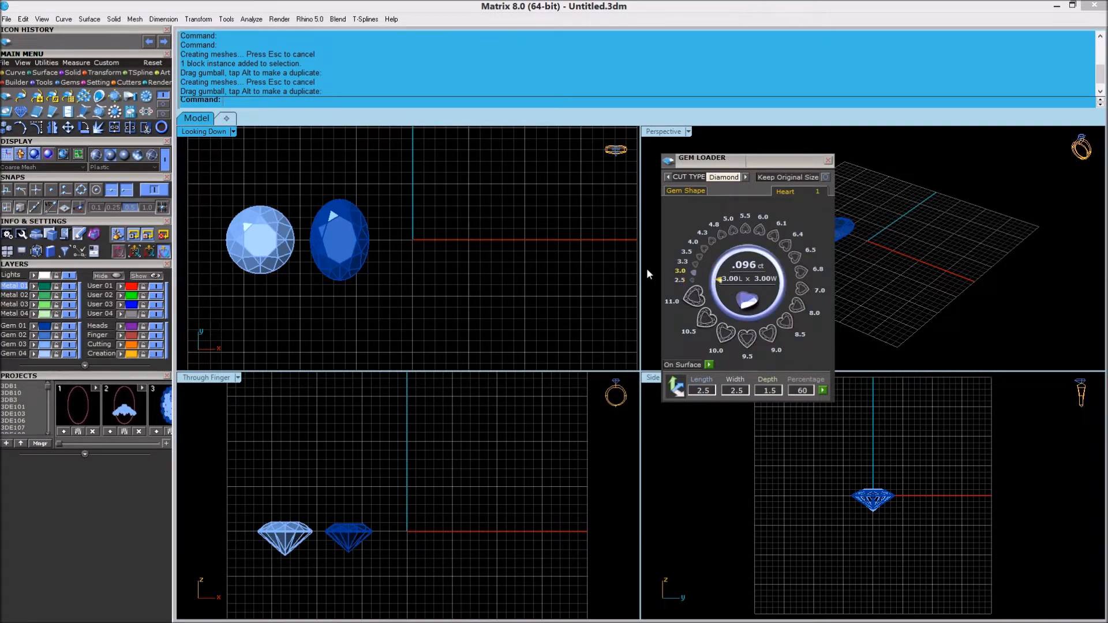
click(695, 296)
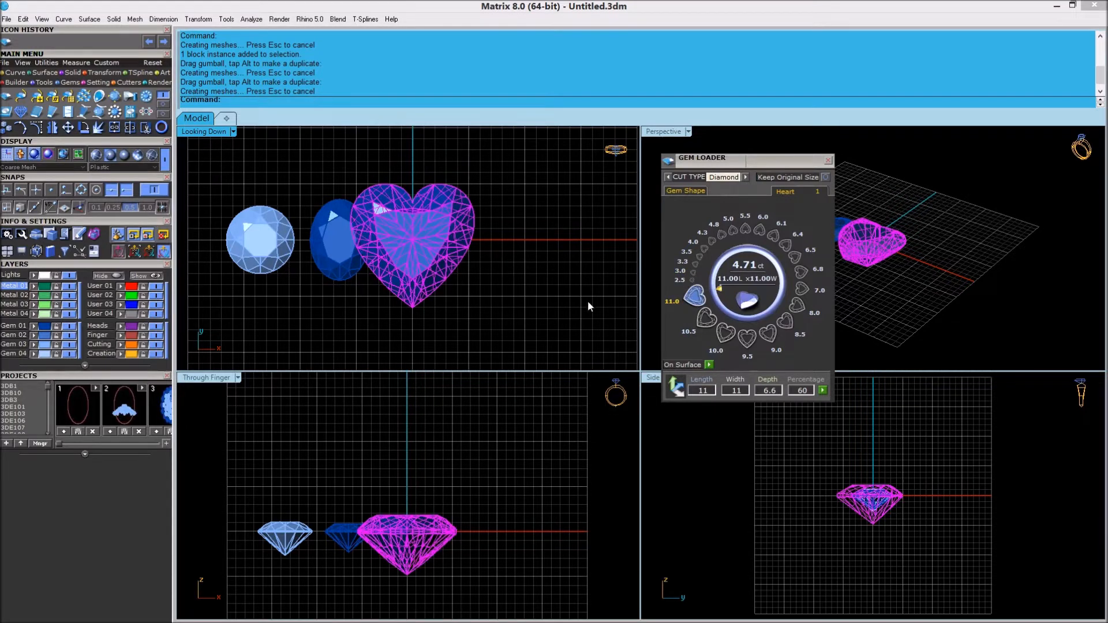
click(774, 235)
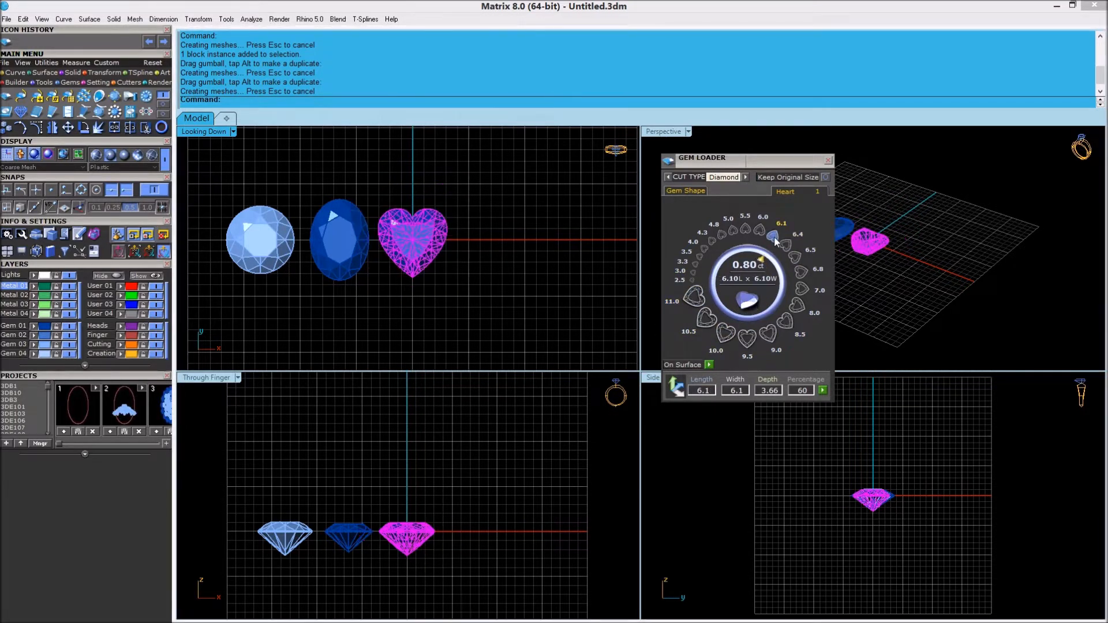
click(560, 246)
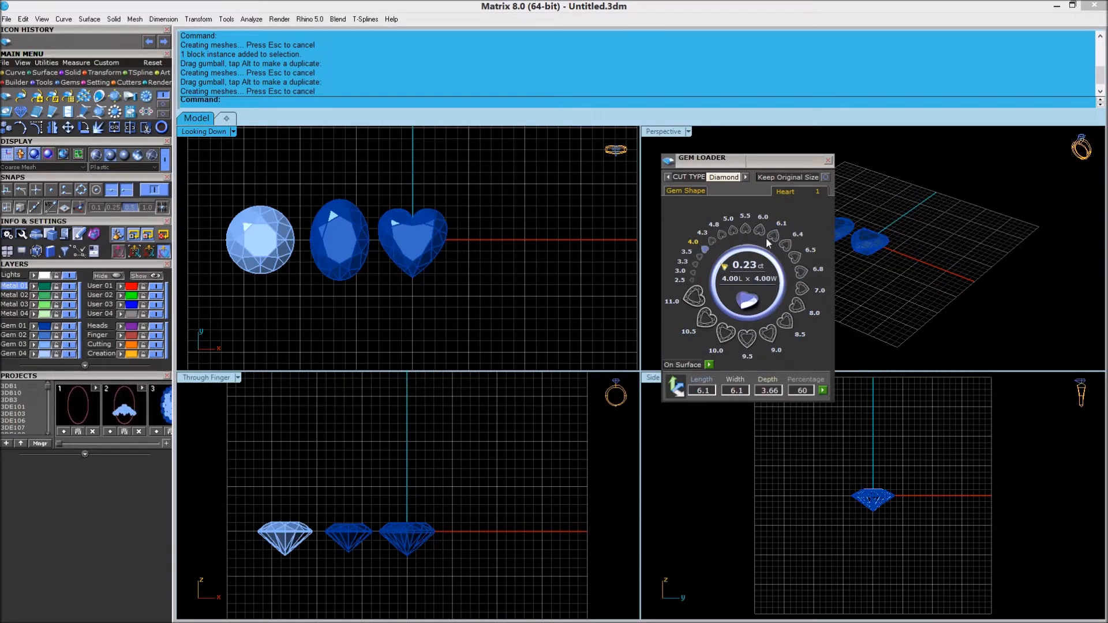
Hide the viewport grids and swap the Gem Loader for the Gem on Curve builder, floated over the Perspective view
scroll(536, 263, up, 3)
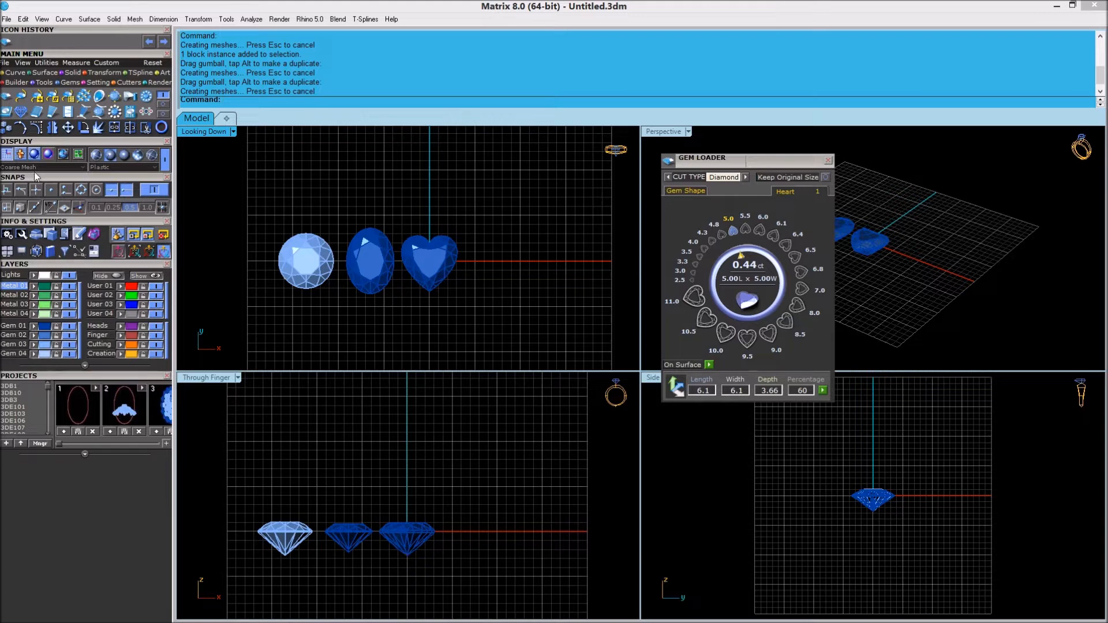
click(8, 156)
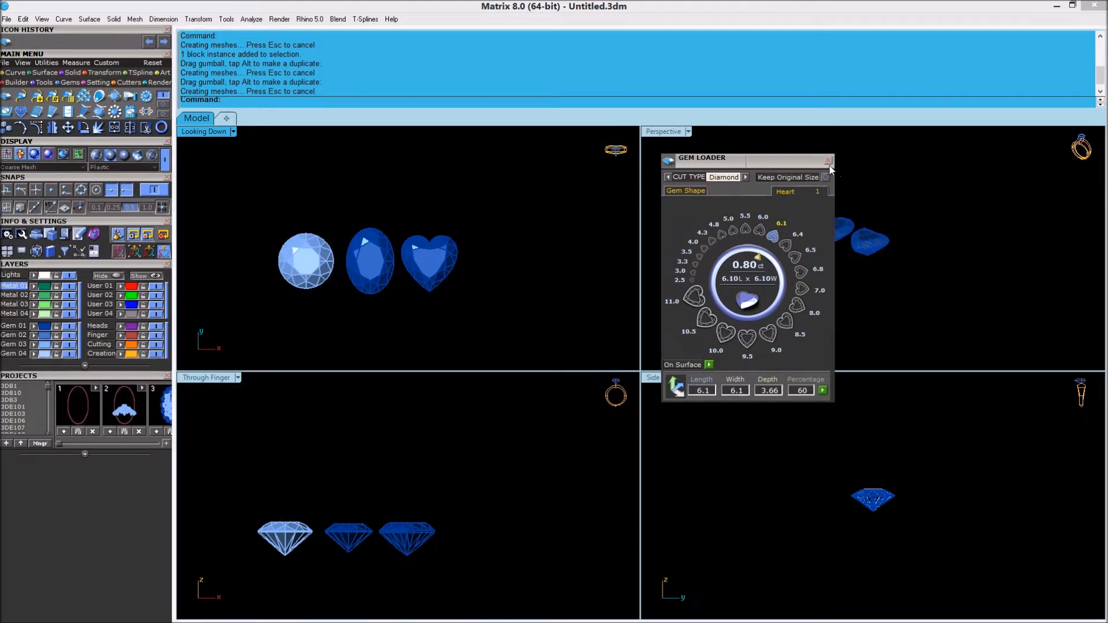
click(828, 162)
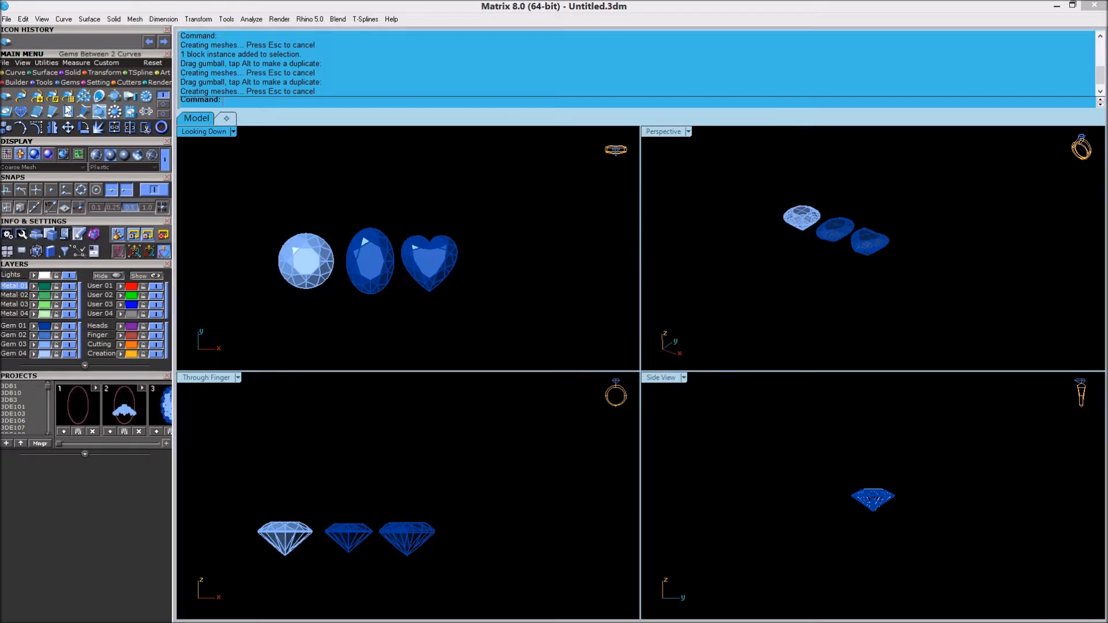
click(21, 111)
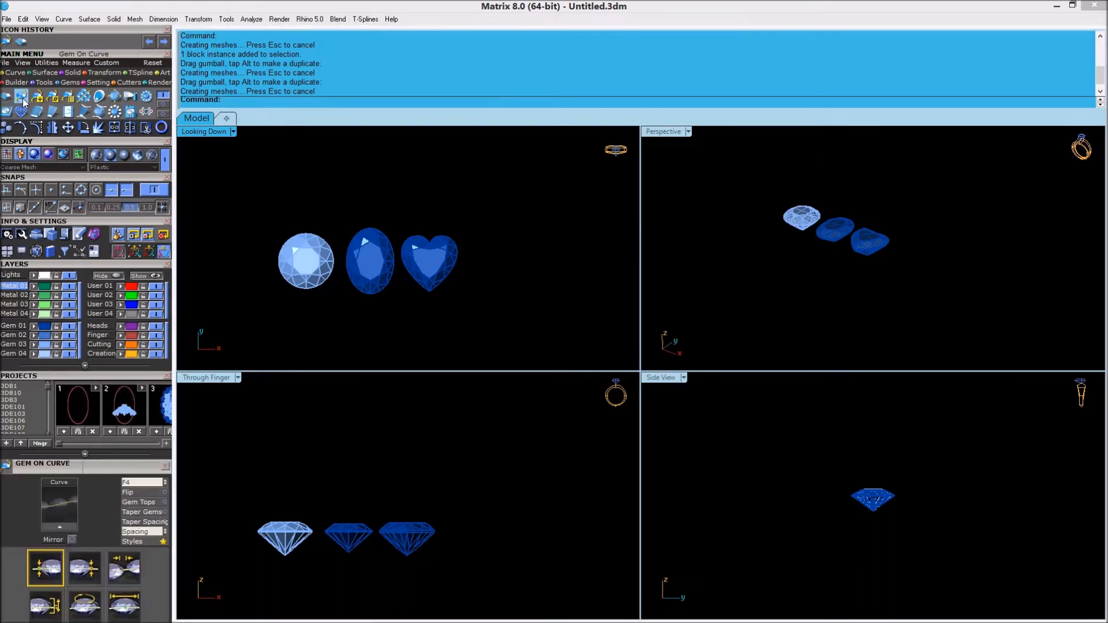
drag(81, 465, 788, 199)
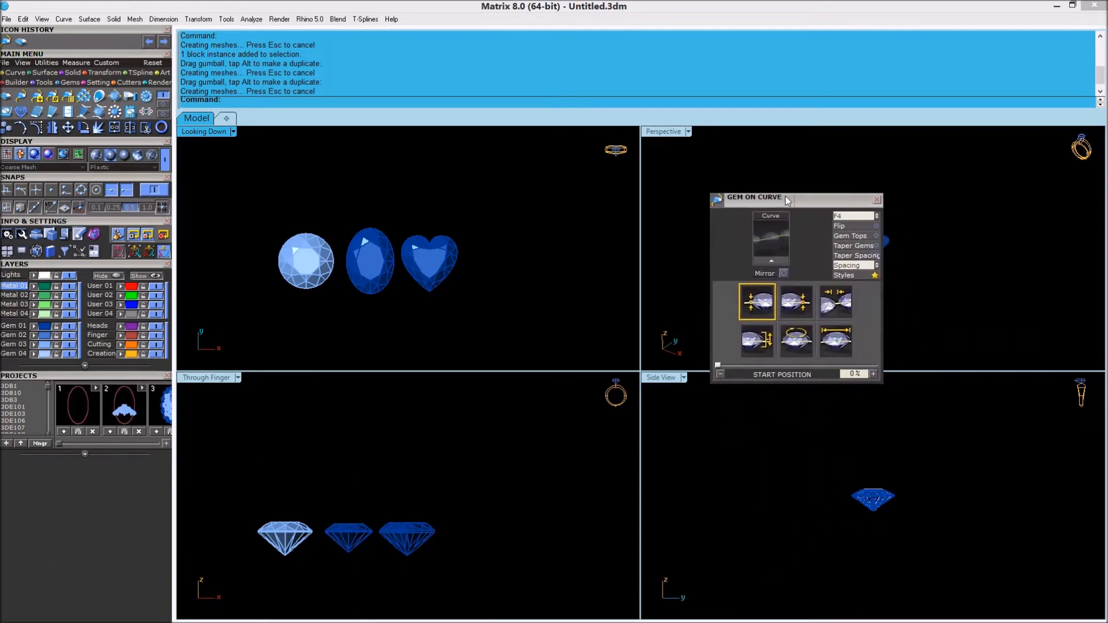
Draw a flat spiral curve with 3 turns beside the heart diamond in the Looking Down view, winding inward to near its center
click(13, 74)
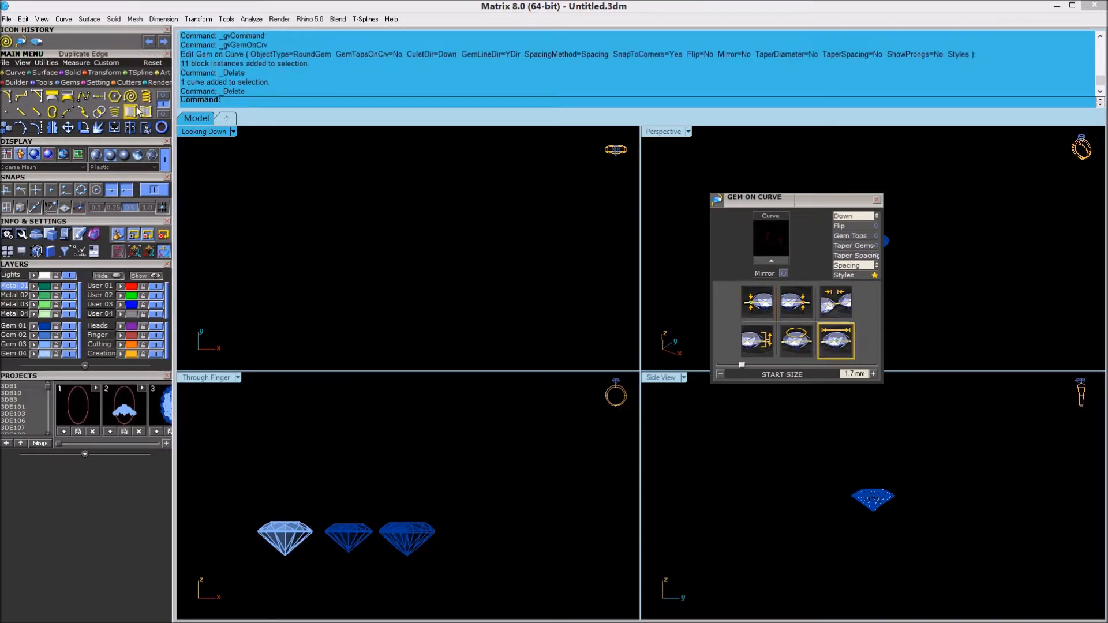
click(132, 100)
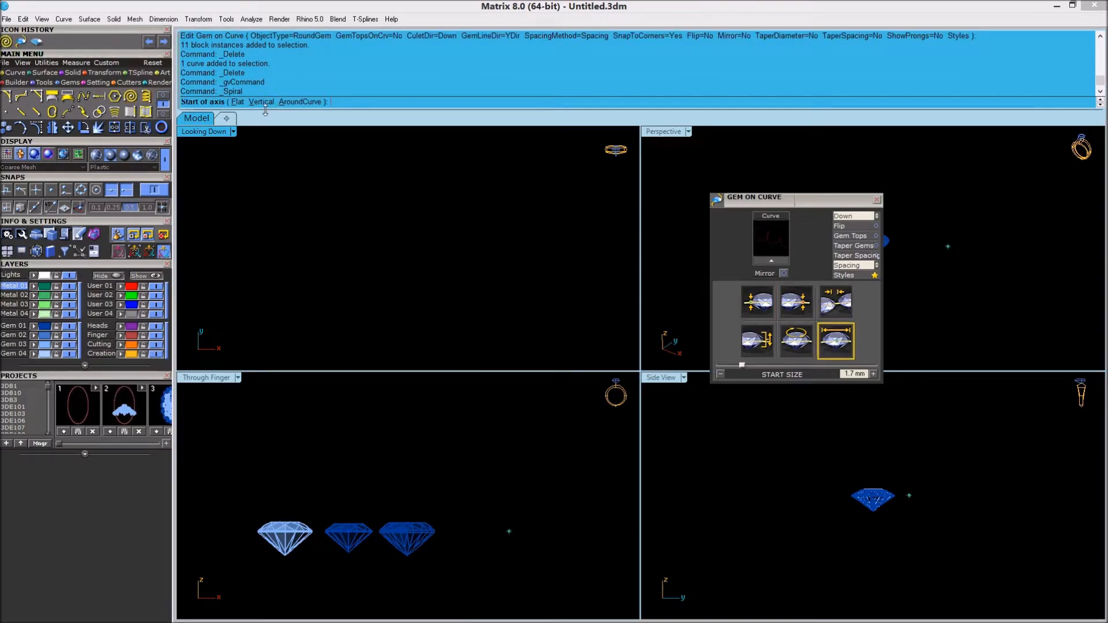
click(237, 102)
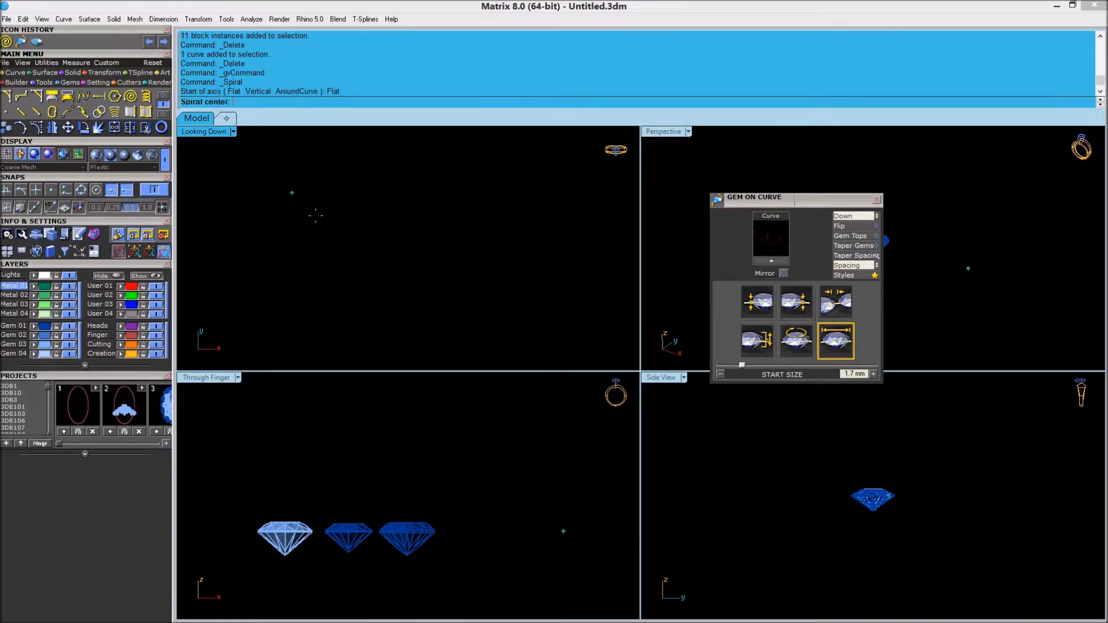
click(425, 261)
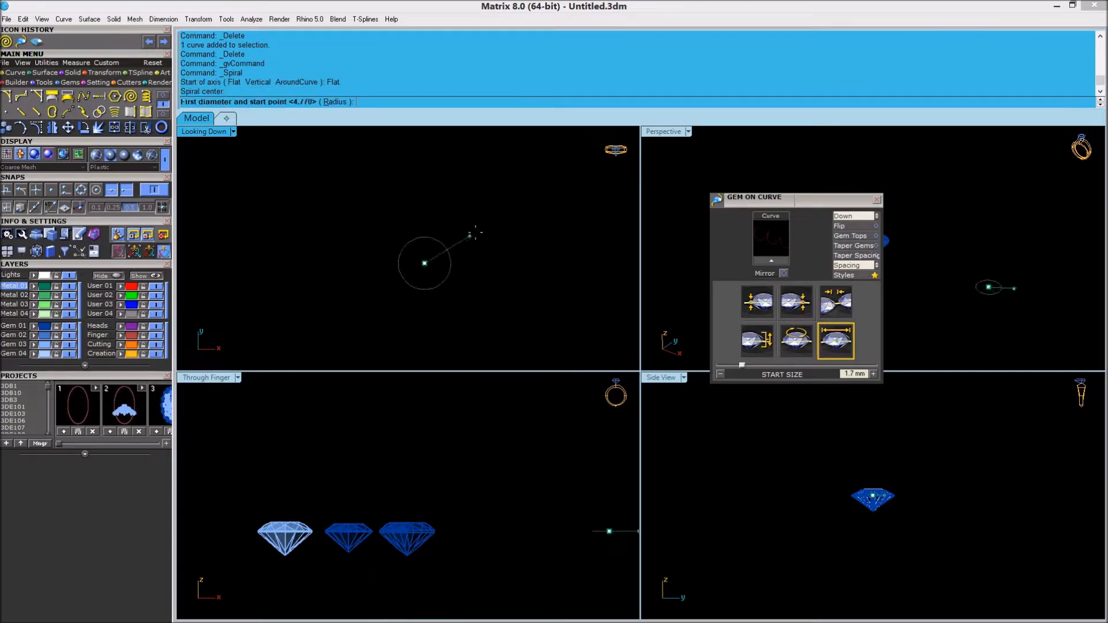
scroll(507, 246, down, 6)
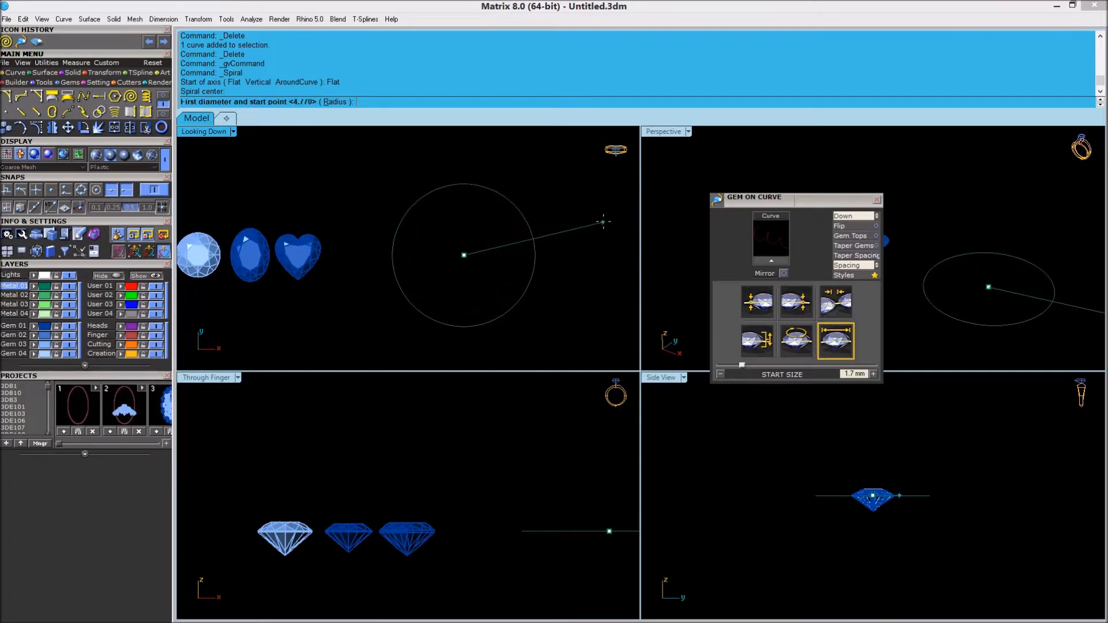
click(601, 220)
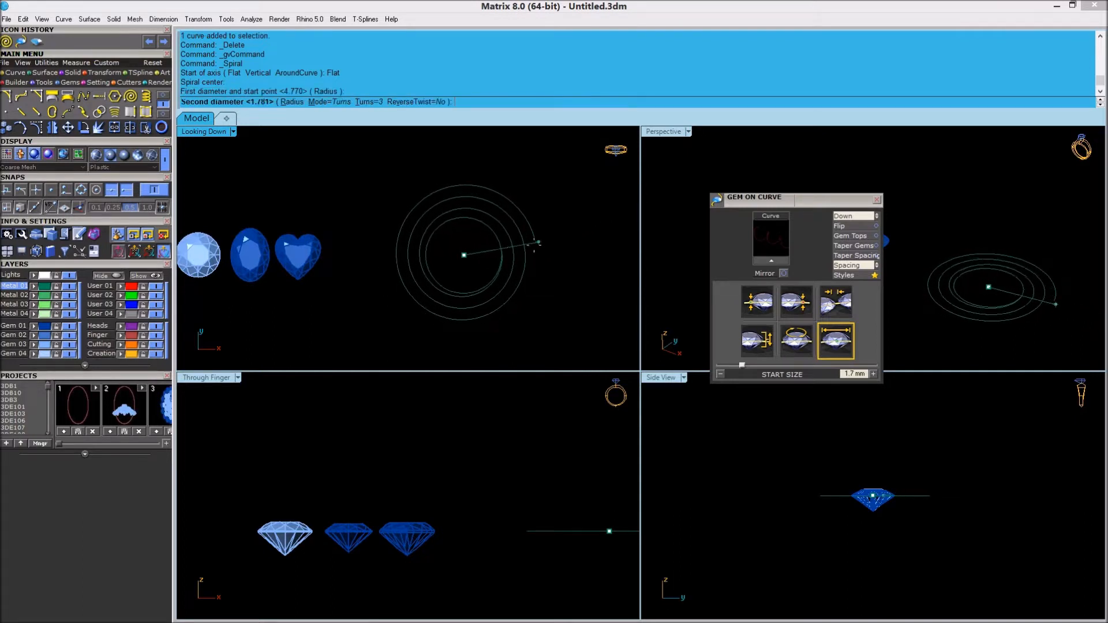
click(470, 264)
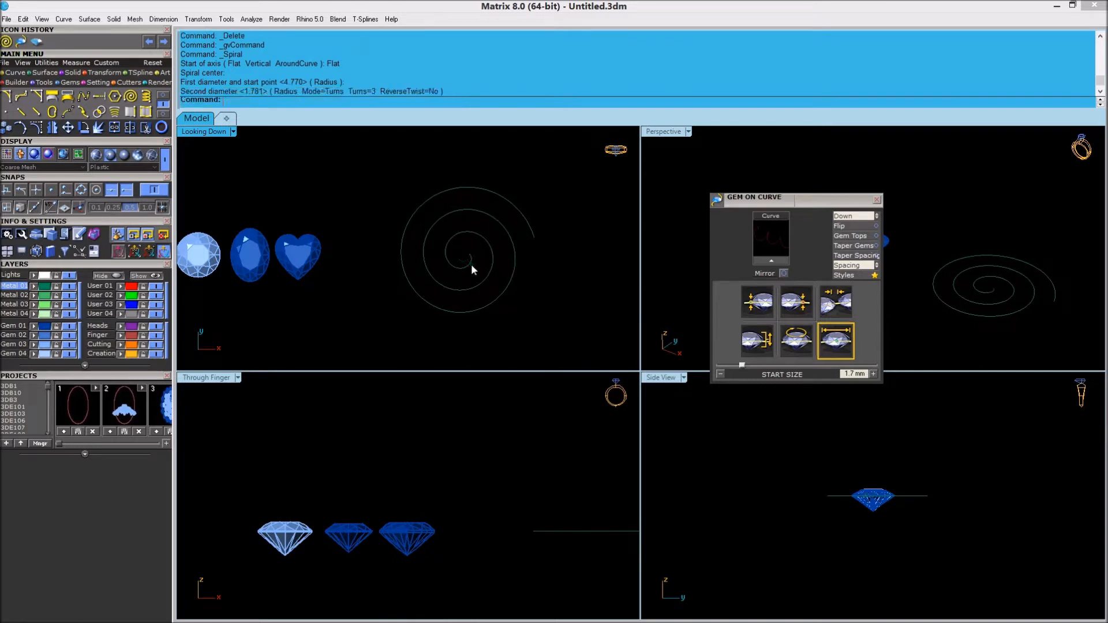
Assign the spiral curve to the User 01 layer
scroll(472, 269, up, 2)
click(471, 268)
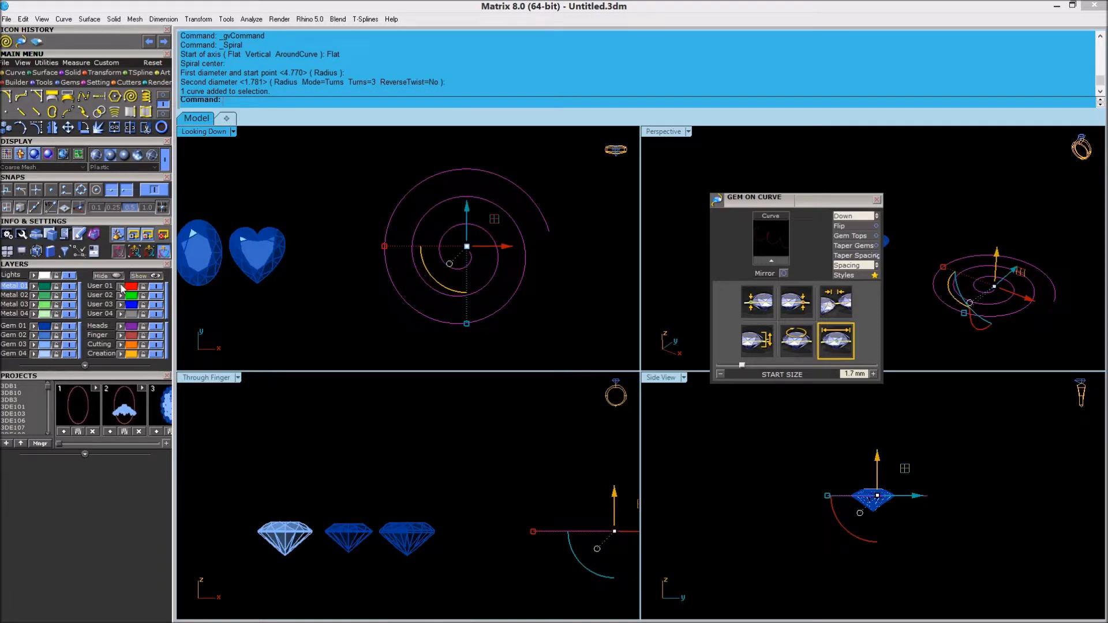
click(102, 289)
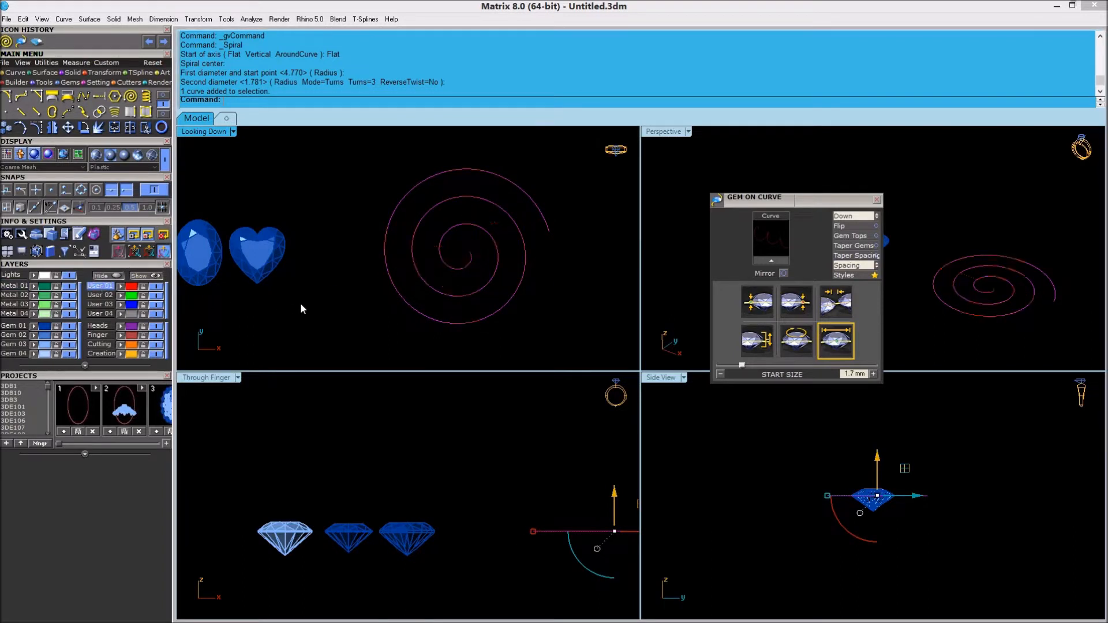
Load the spiral as the input curve of the Gem on Curve builder
click(409, 309)
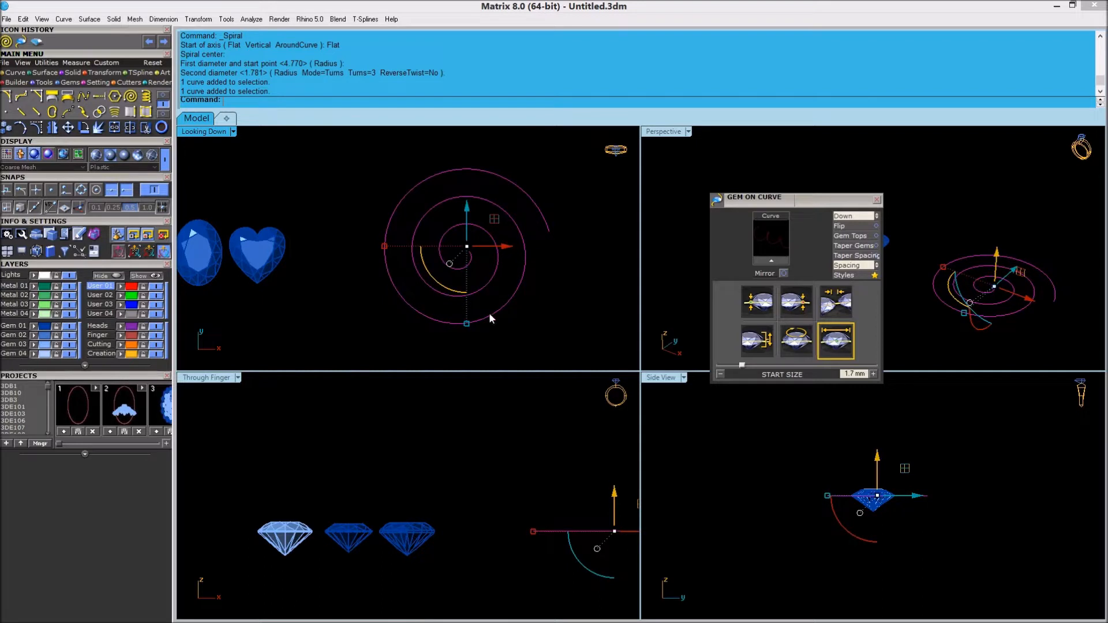
right_drag(584, 304, 527, 307)
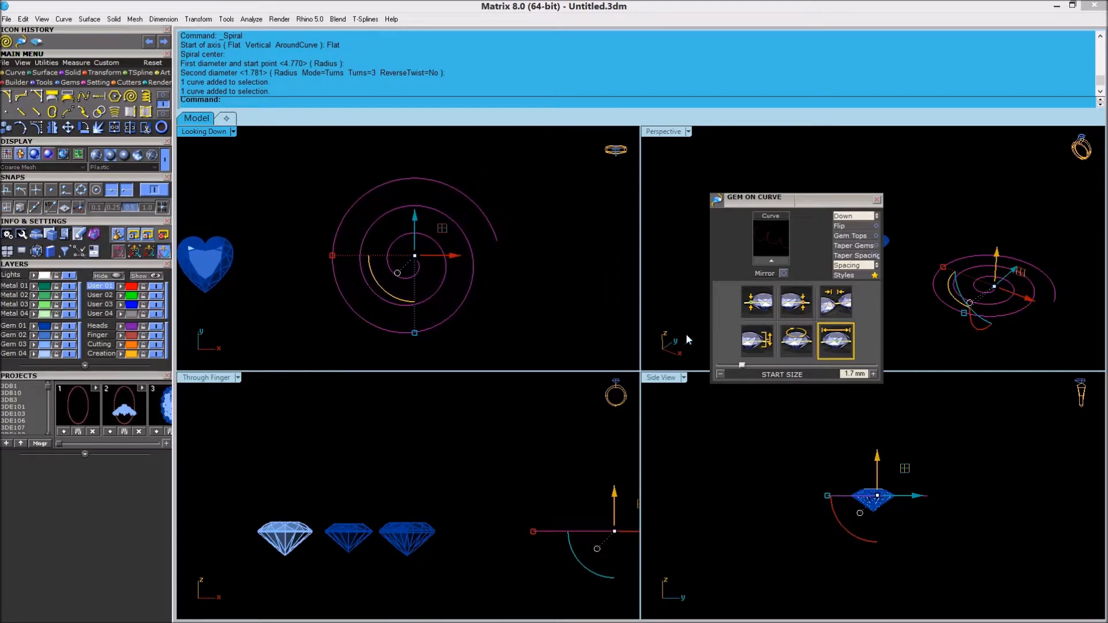
click(781, 260)
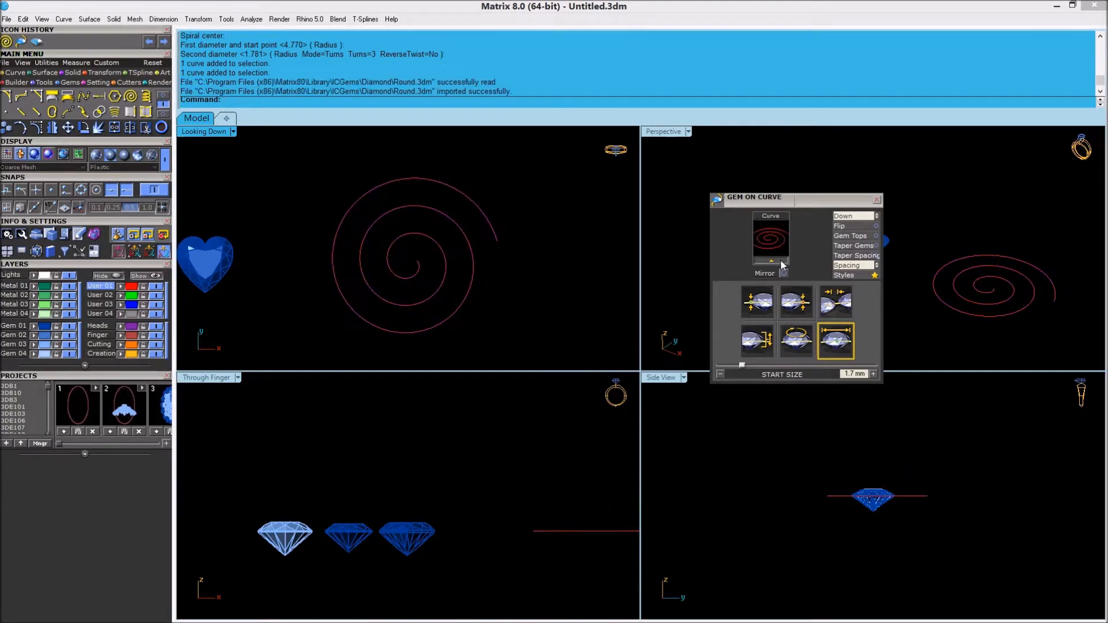
Stretch the gem row over the entire spiral, from start position 0% at its outer end to end position 99% at its center
click(867, 218)
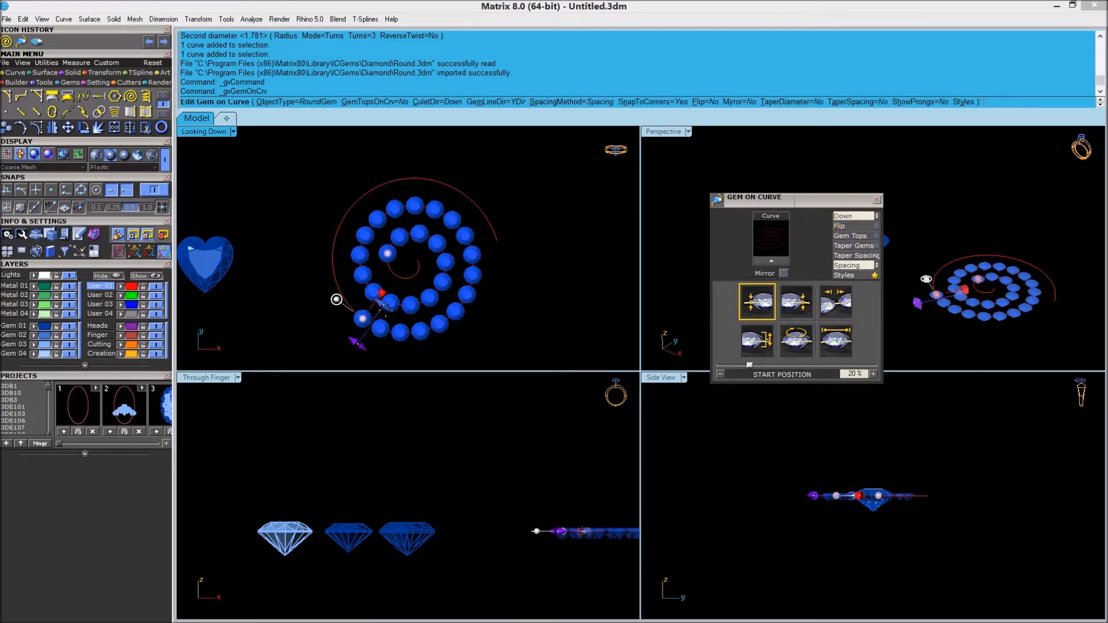
drag(336, 300, 506, 272)
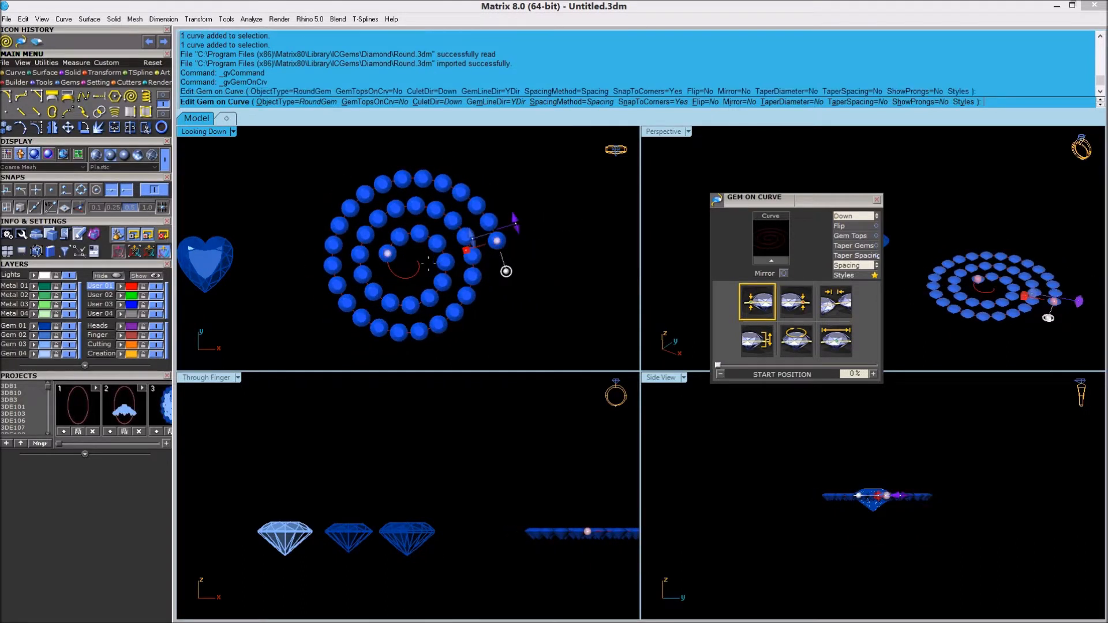
drag(399, 261, 423, 258)
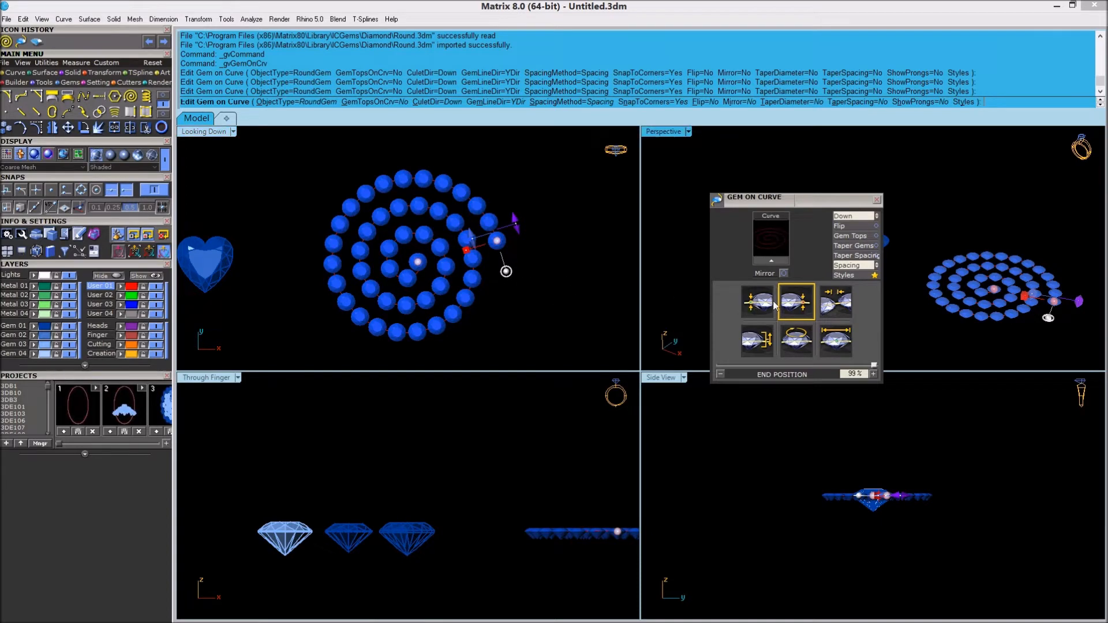
Set the start size of the gems on the spiral to 2.5 mm and finish placing them
click(831, 303)
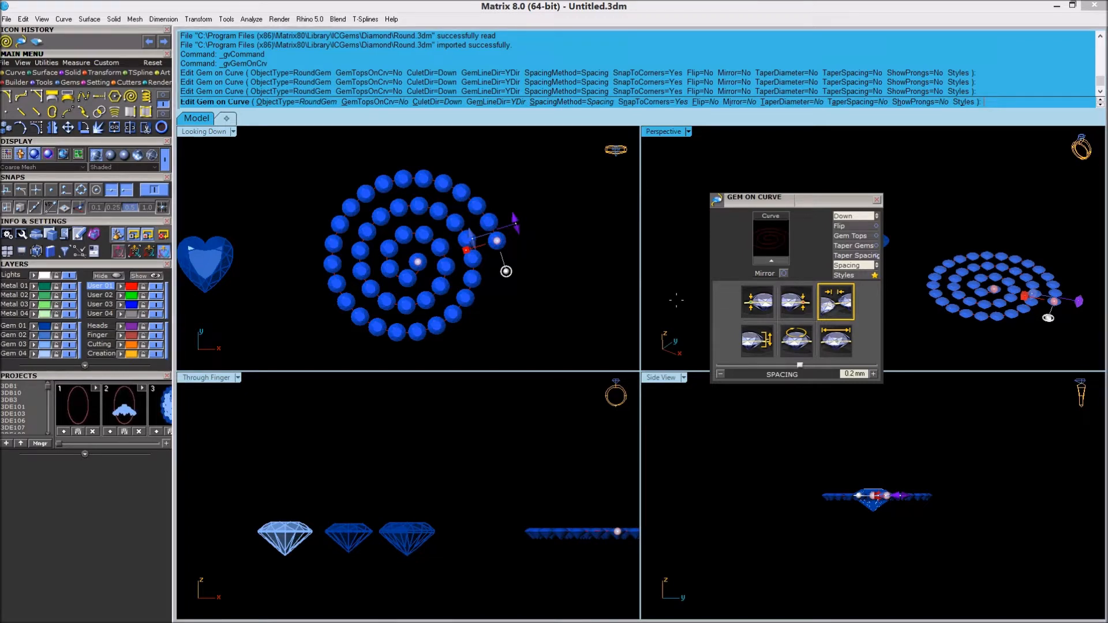
click(803, 345)
click(836, 343)
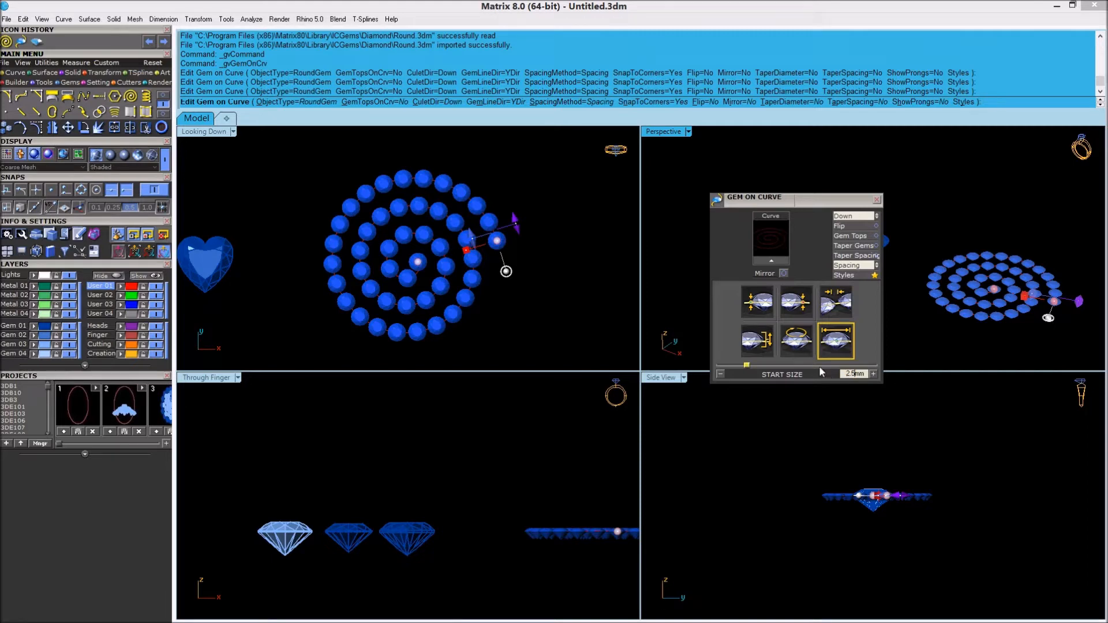
key(Return)
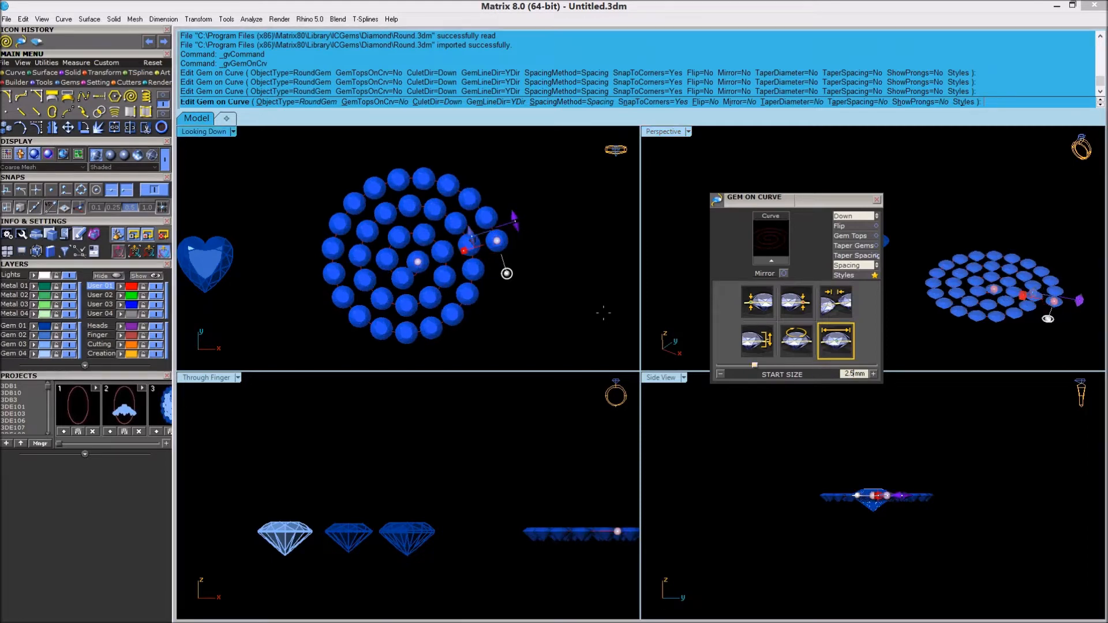
scroll(478, 290, up, 2)
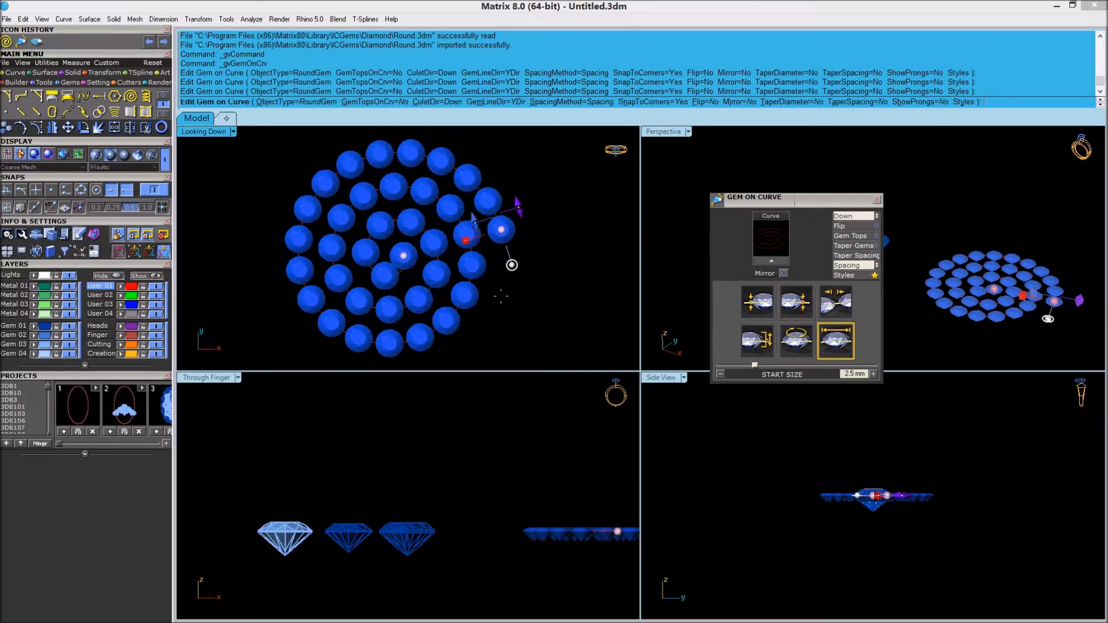
click(834, 306)
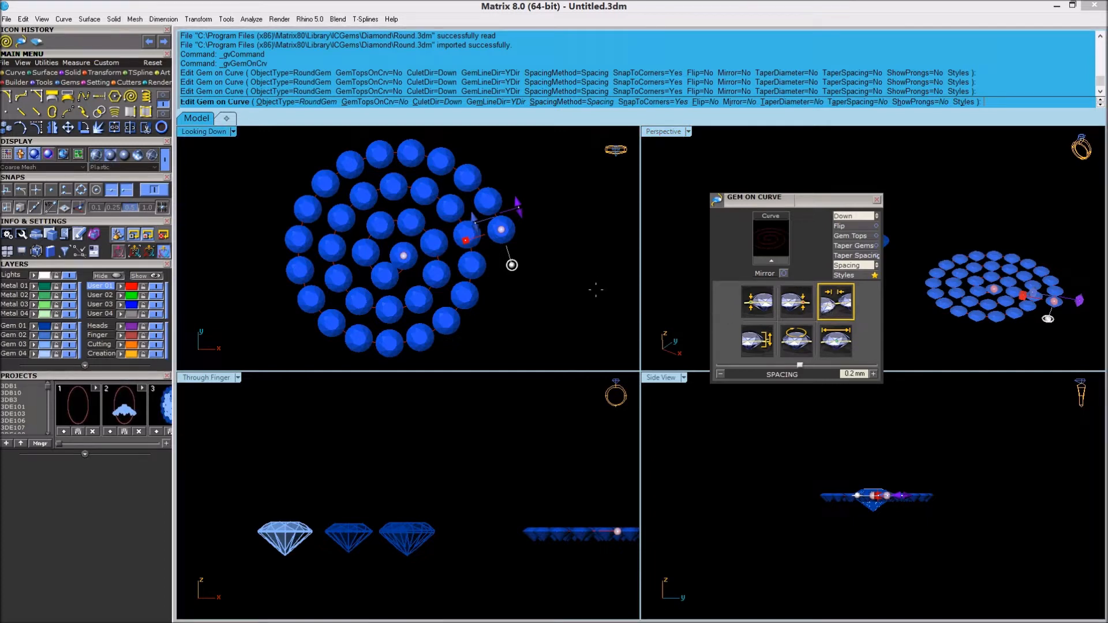
right_click(522, 274)
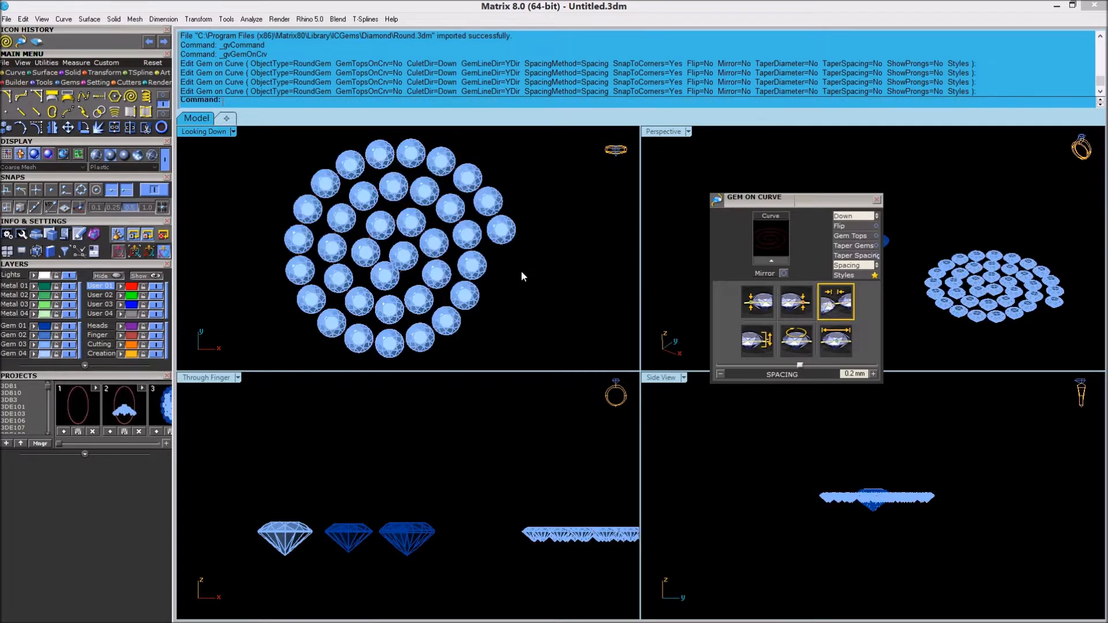
scroll(513, 279, down, 5)
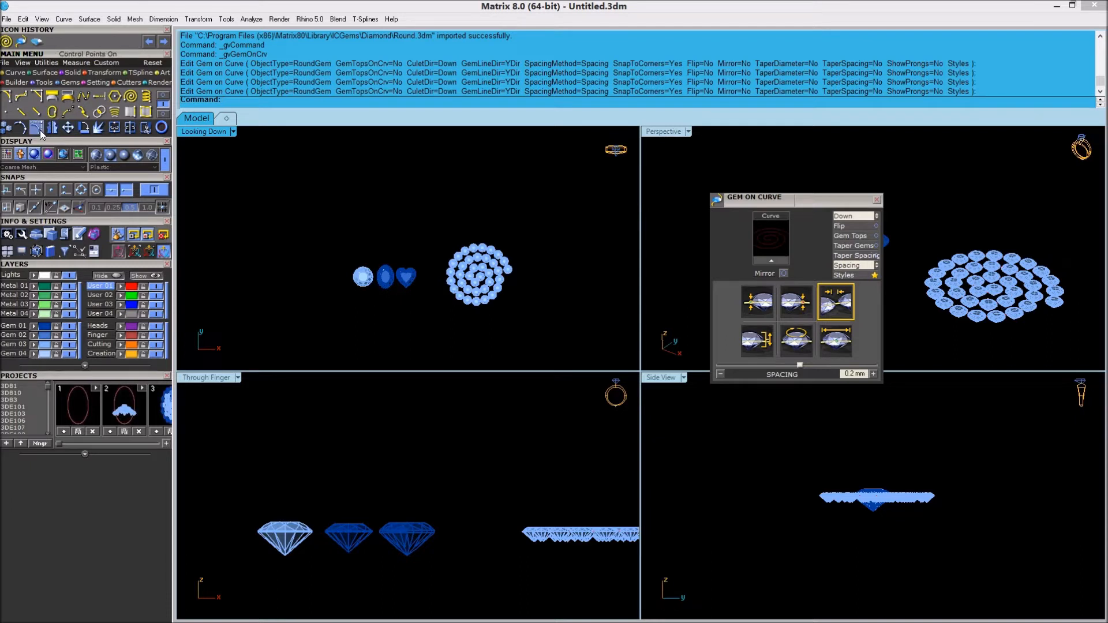
Open the Gem on Surface builder, float it over the Perspective view, and close the Gem on Curve builder
click(66, 84)
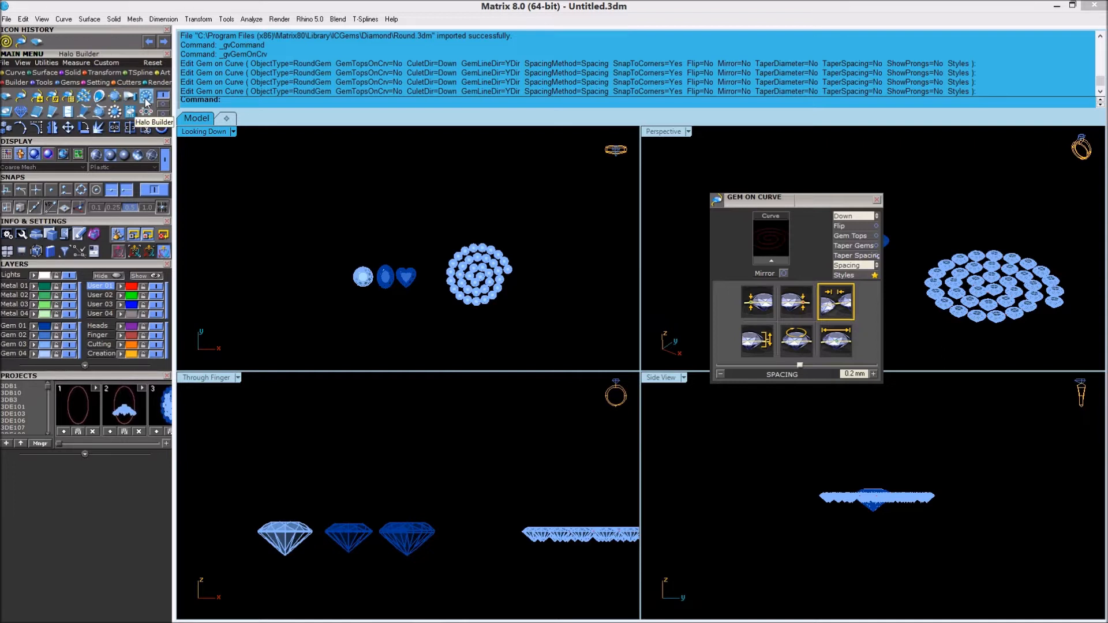
click(7, 113)
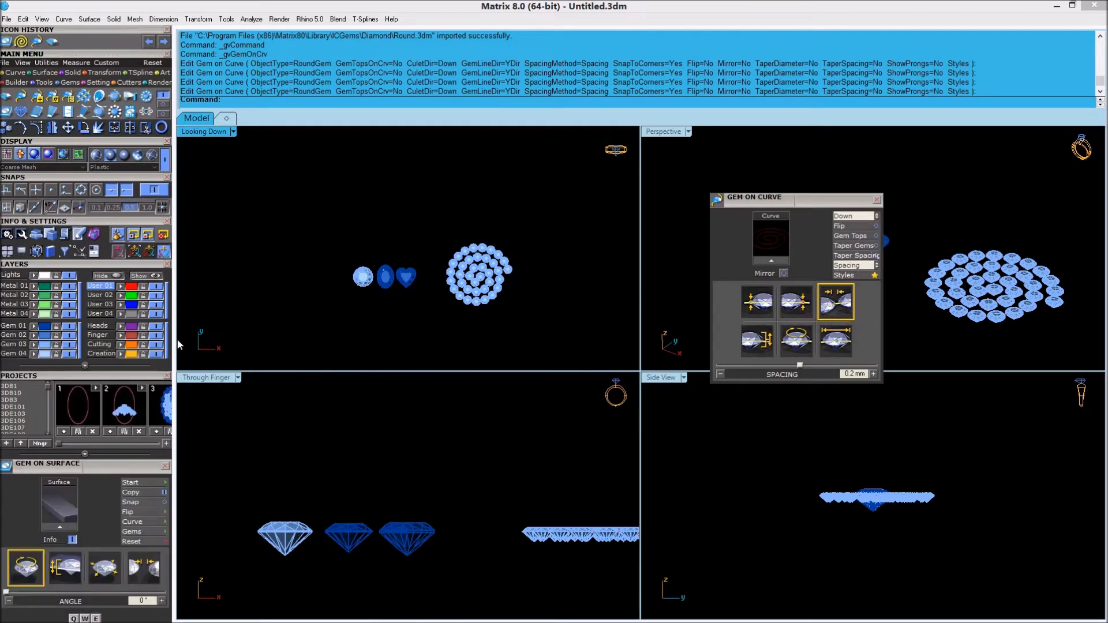
drag(72, 468, 719, 239)
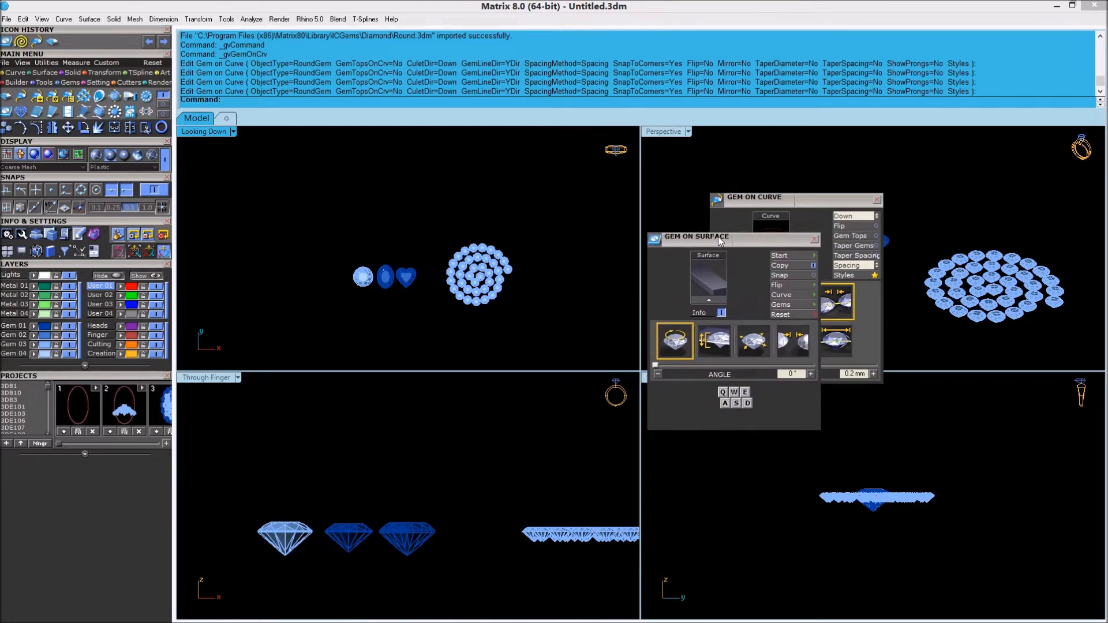
click(877, 201)
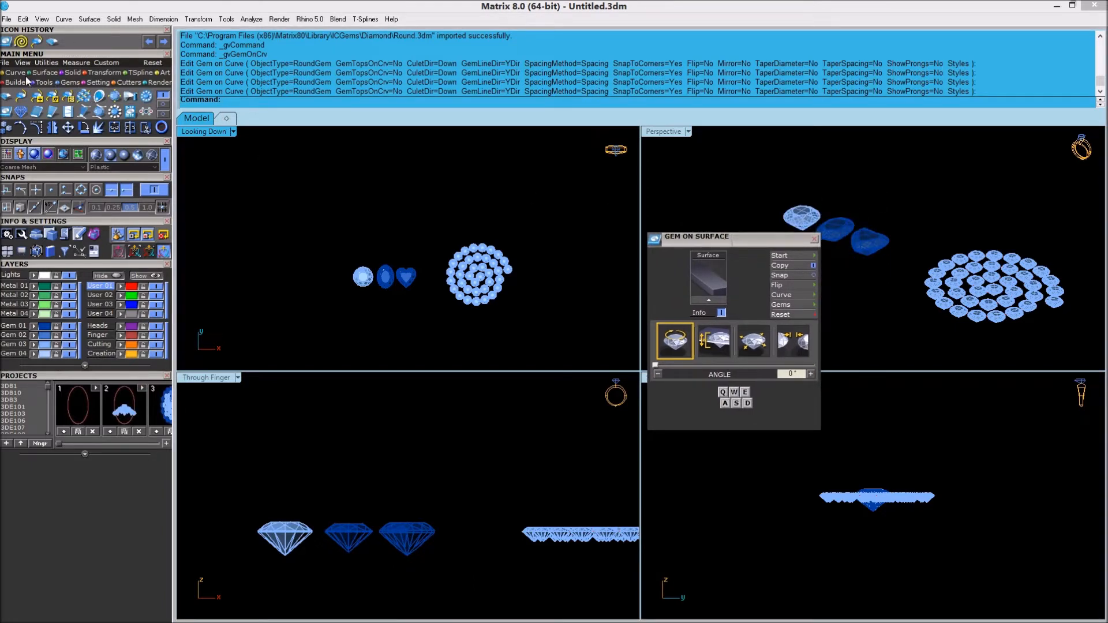
Draw a flat box with its nearly square base just above the three loaded diamonds in the Looking Down view
click(68, 74)
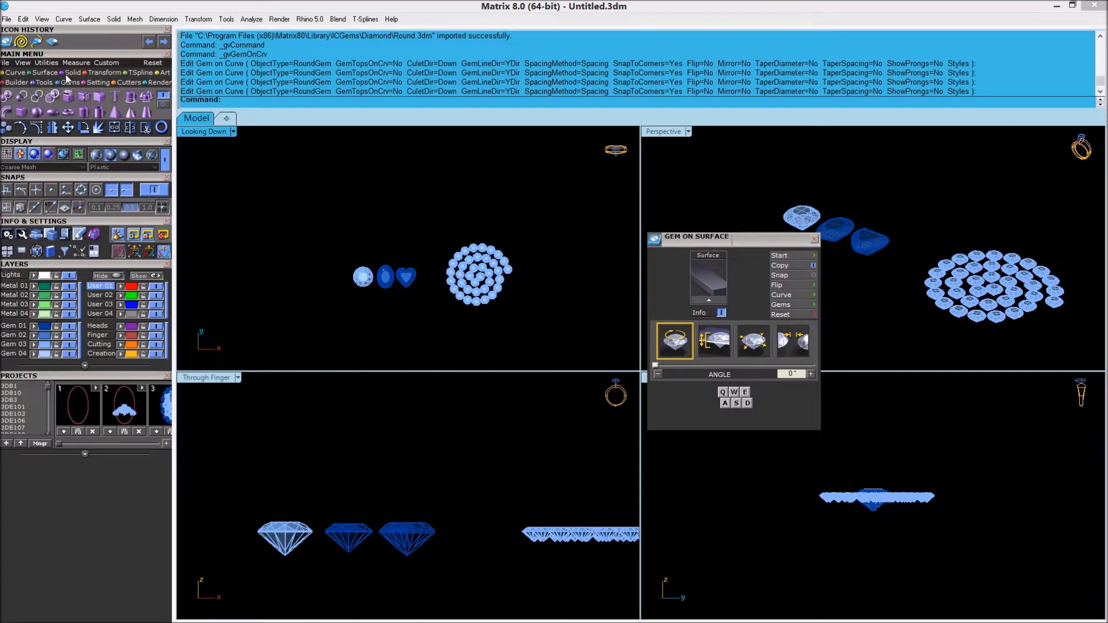
click(24, 116)
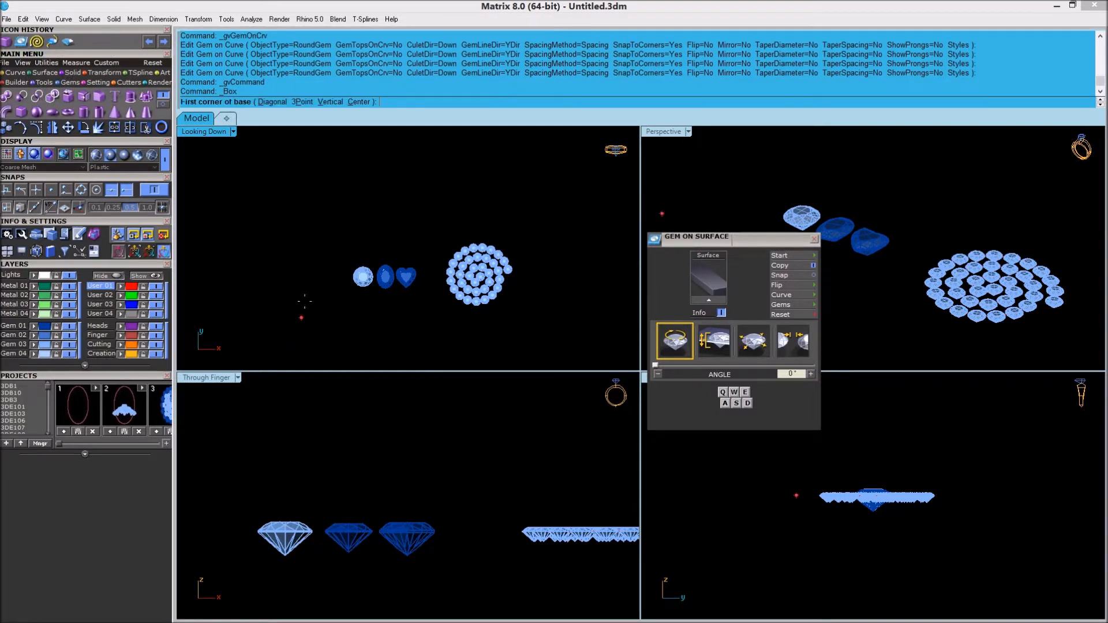
click(354, 193)
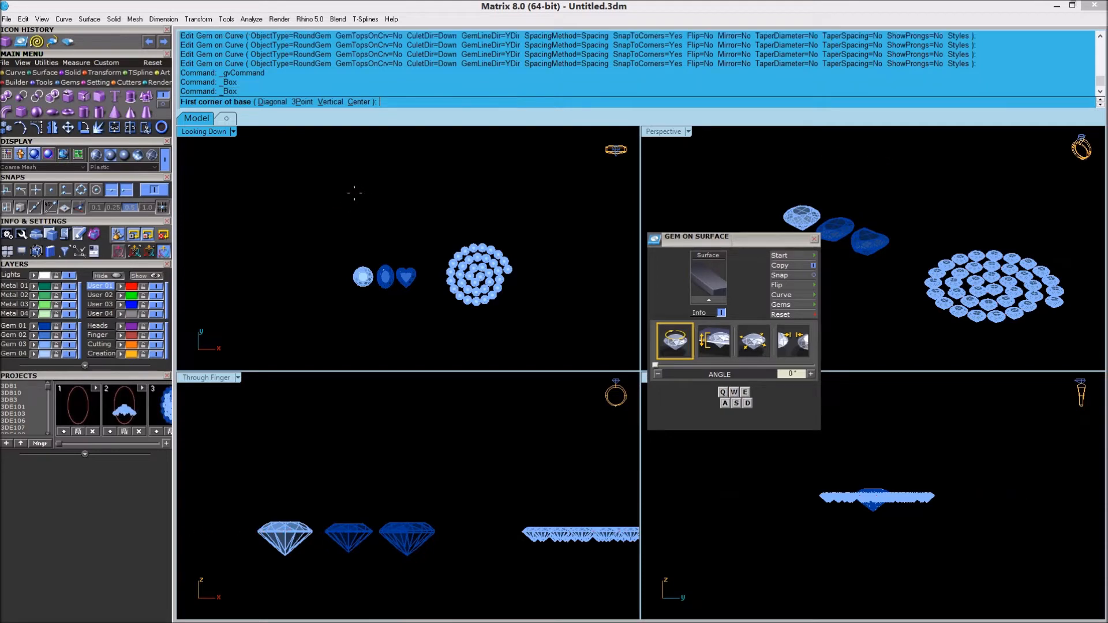
click(416, 249)
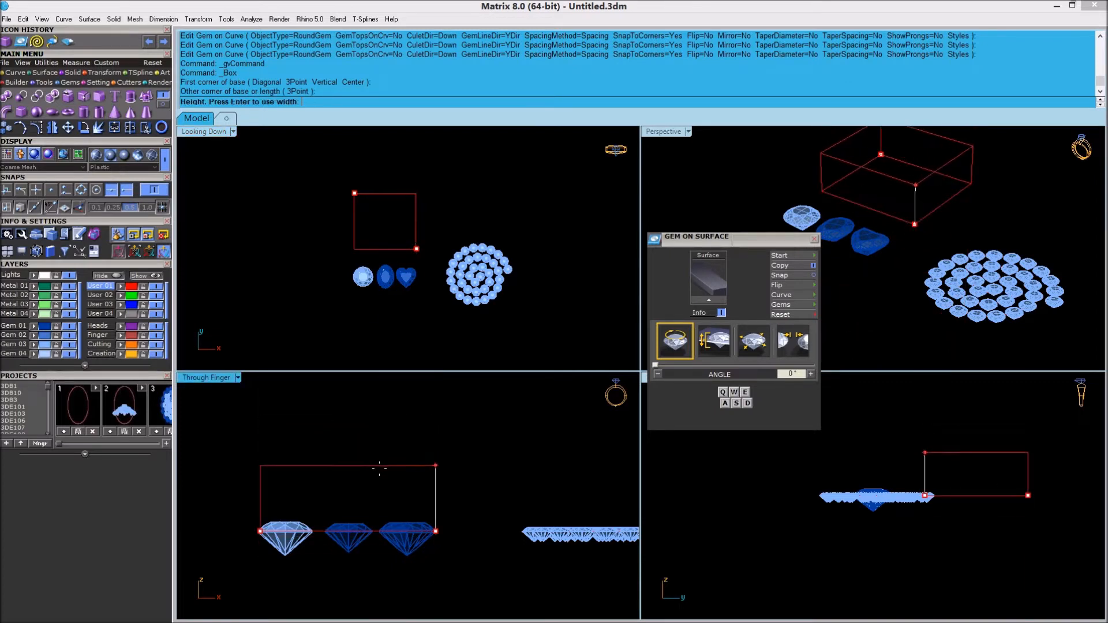
click(376, 492)
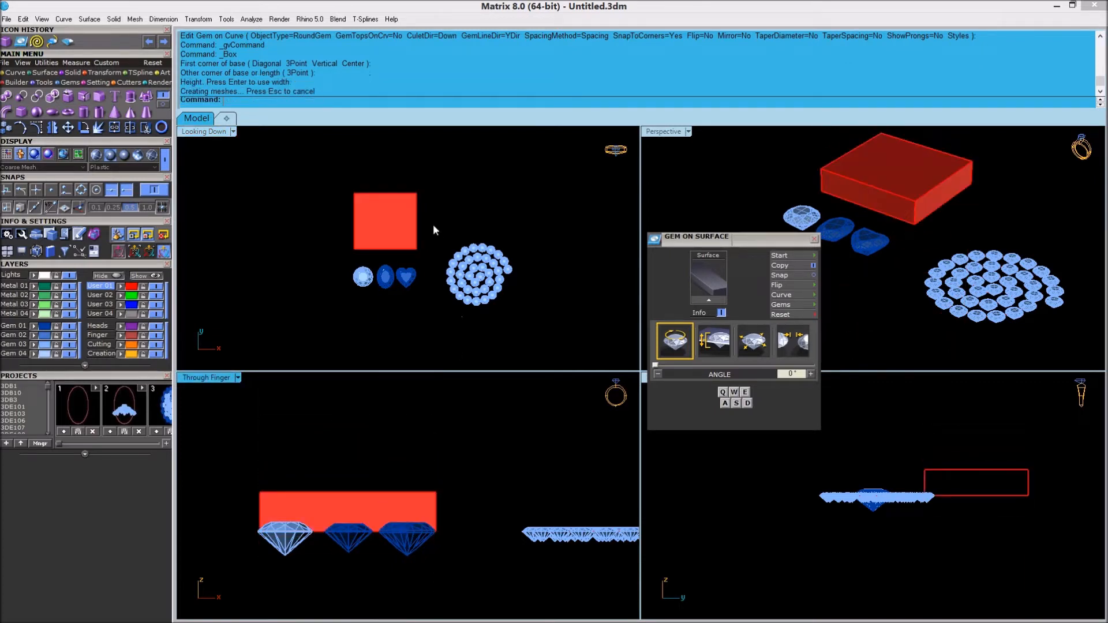
Assign the new box to the User 04 layer
scroll(434, 229, up, 2)
click(366, 217)
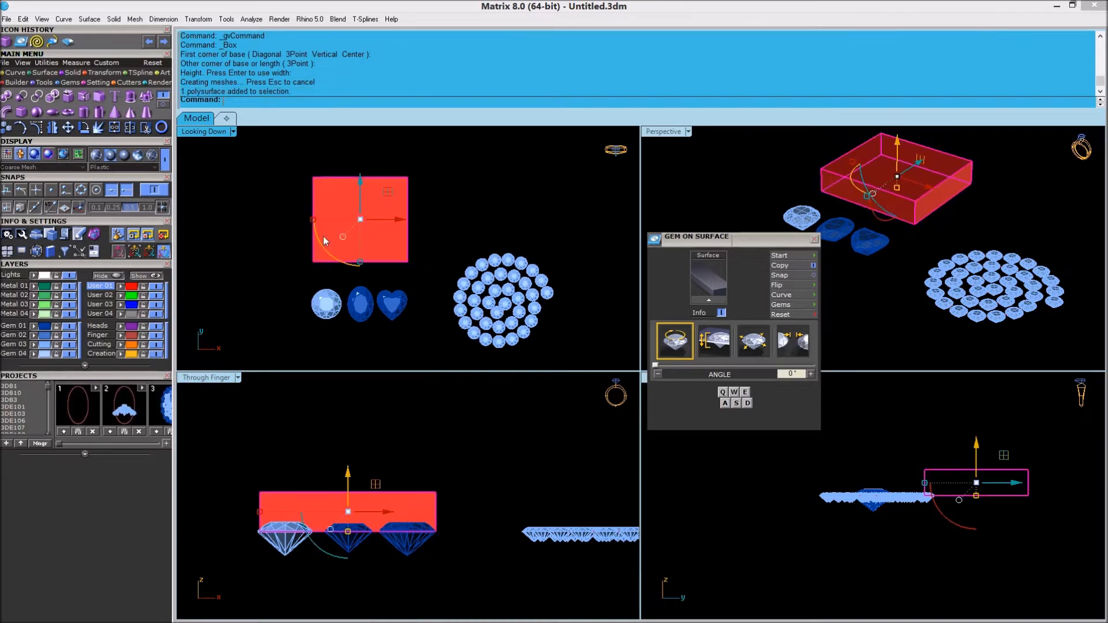
click(122, 313)
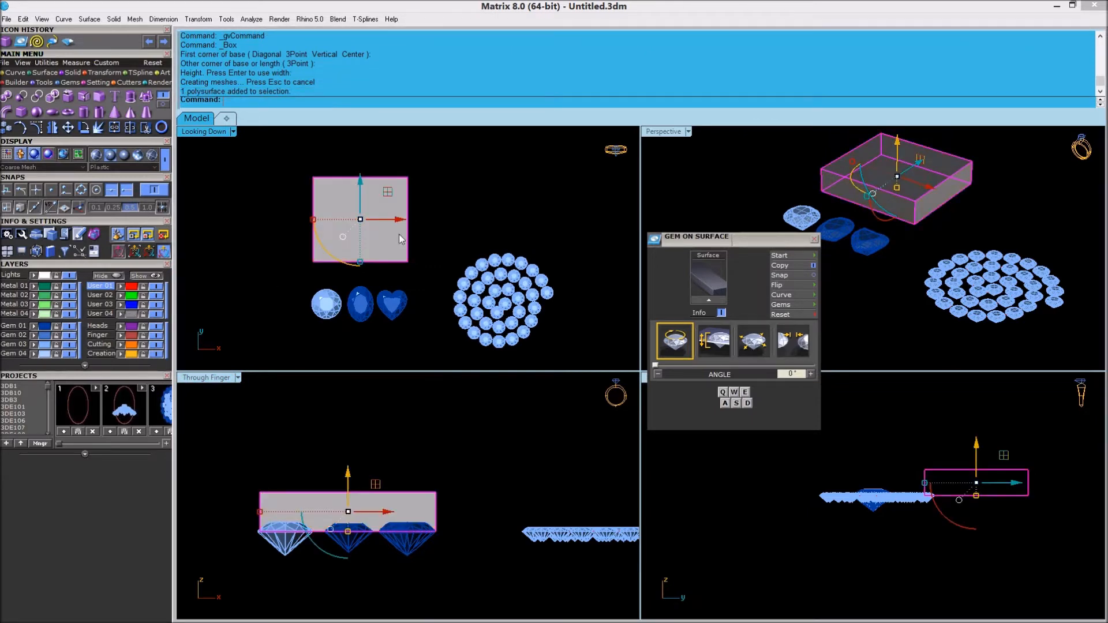
Load the box as the input surface of the Gem on Surface builder and start gem placement on it
click(465, 205)
click(349, 220)
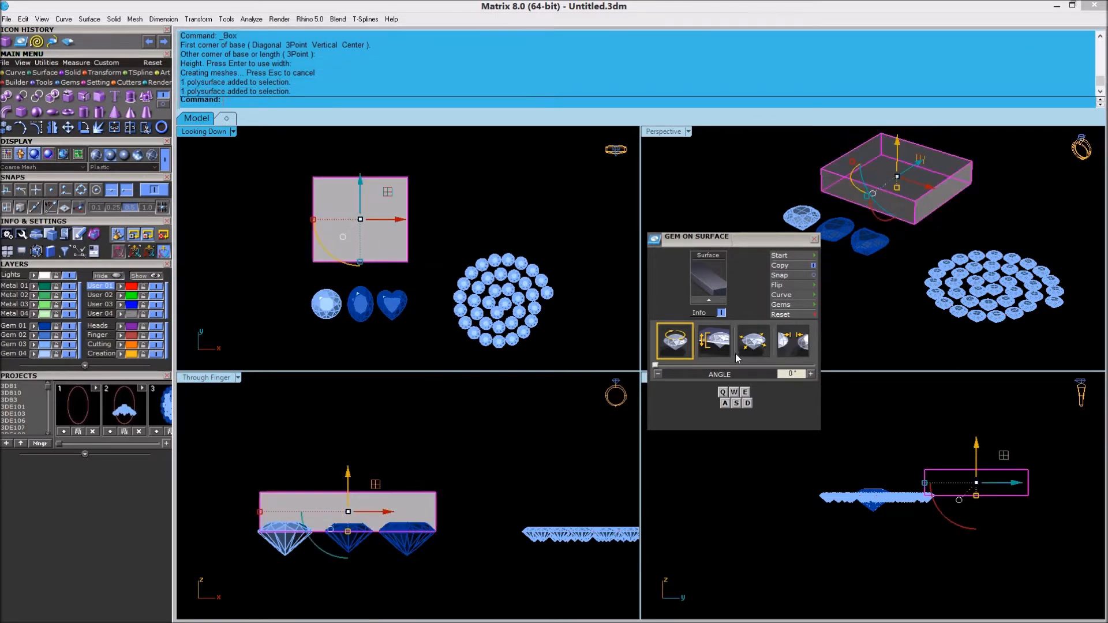
click(710, 301)
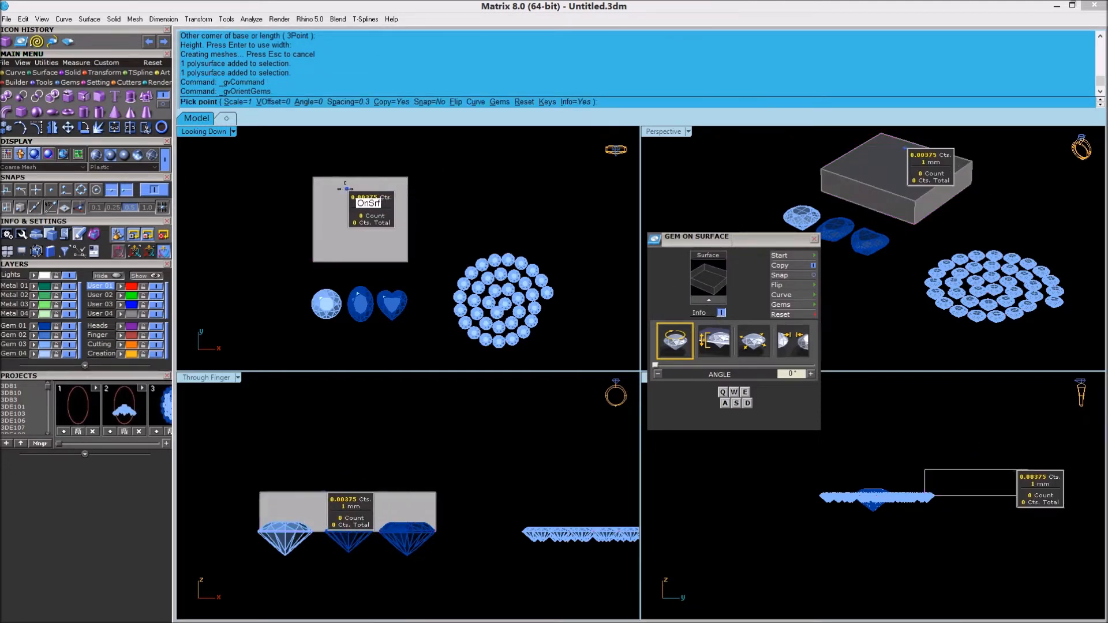
Enlarge the gem to be placed on the box to a scale of 450%, a 4.5 mm diameter
scroll(337, 191, up, 8)
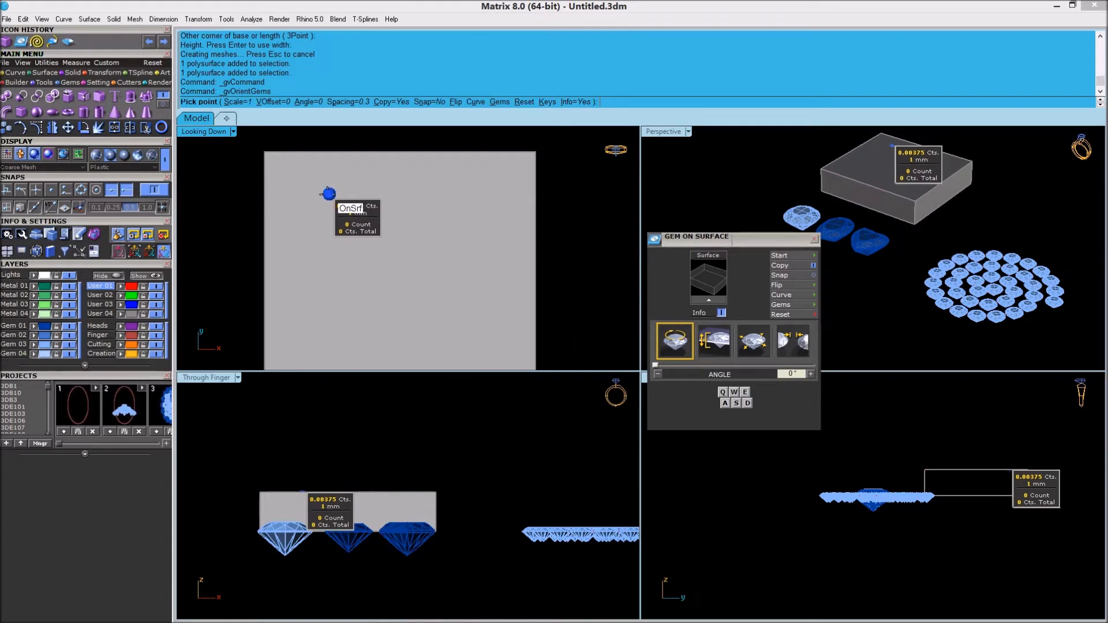
key(w)
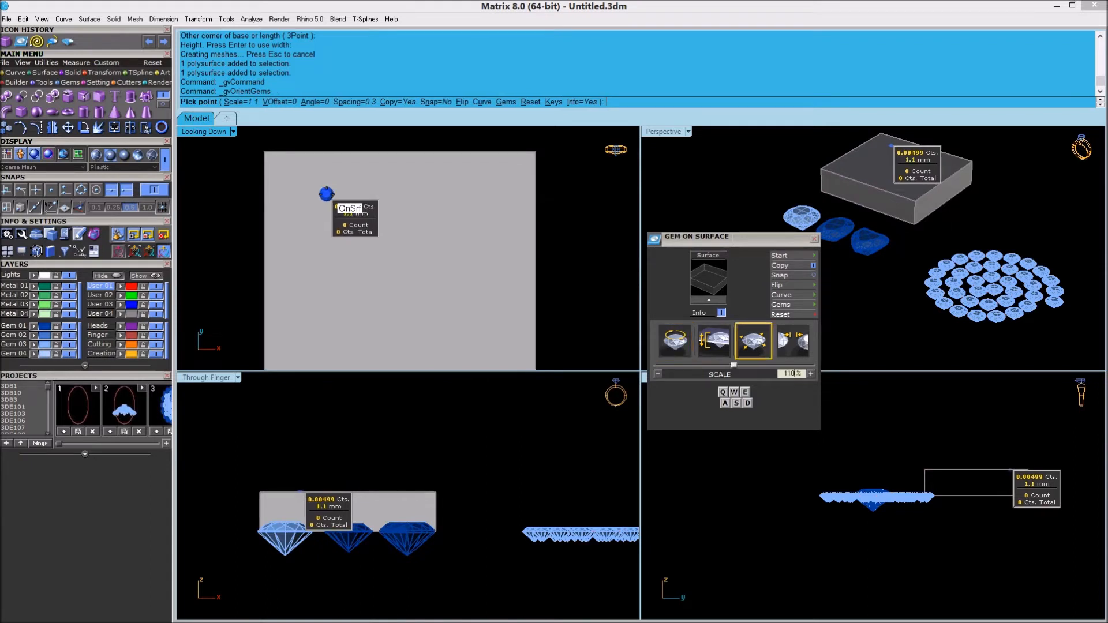
key(w)
key(w)
key(w)
key(w)
key(w)
key(w)
key(w)
key(w)
key(w)
key(w)
key(w)
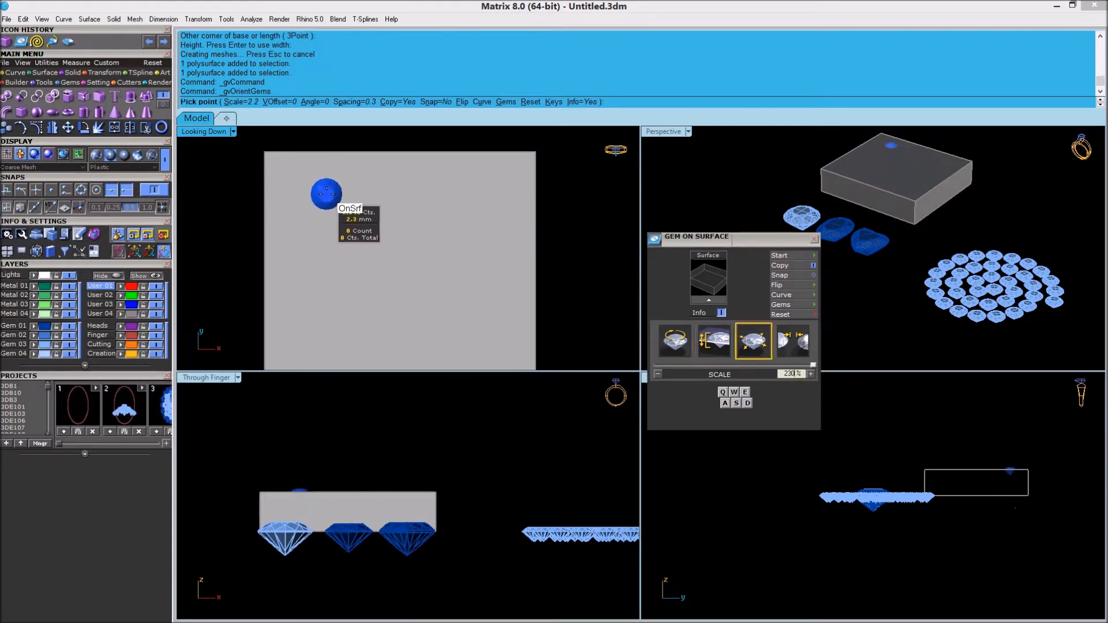
key(w)
key(w)
key(w)
key(w)
key(w)
key(w)
key(w)
key(w)
key(w)
key(w)
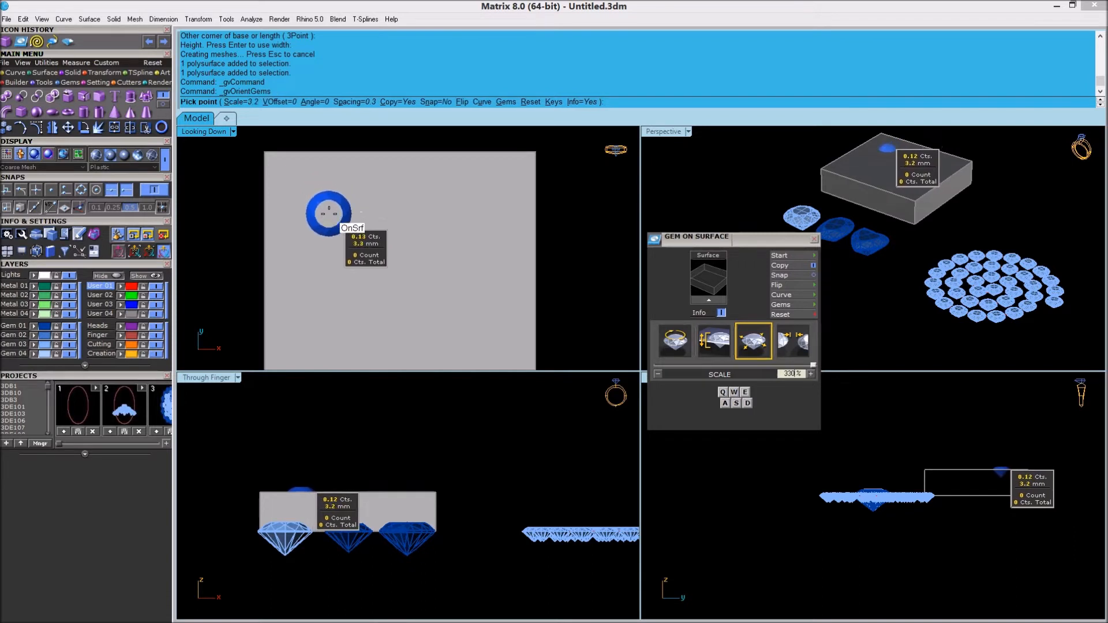
key(w)
key(w)
key(w)
key(w)
key(w)
key(w)
key(w)
key(w)
key(w)
key(w)
key(w)
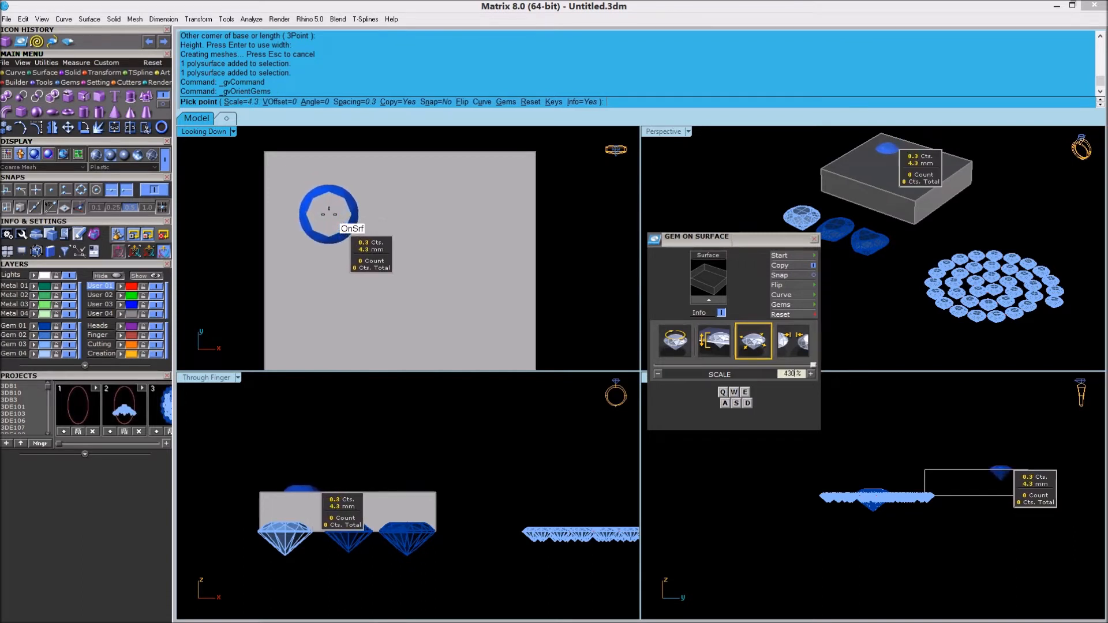
key(w)
key(w)
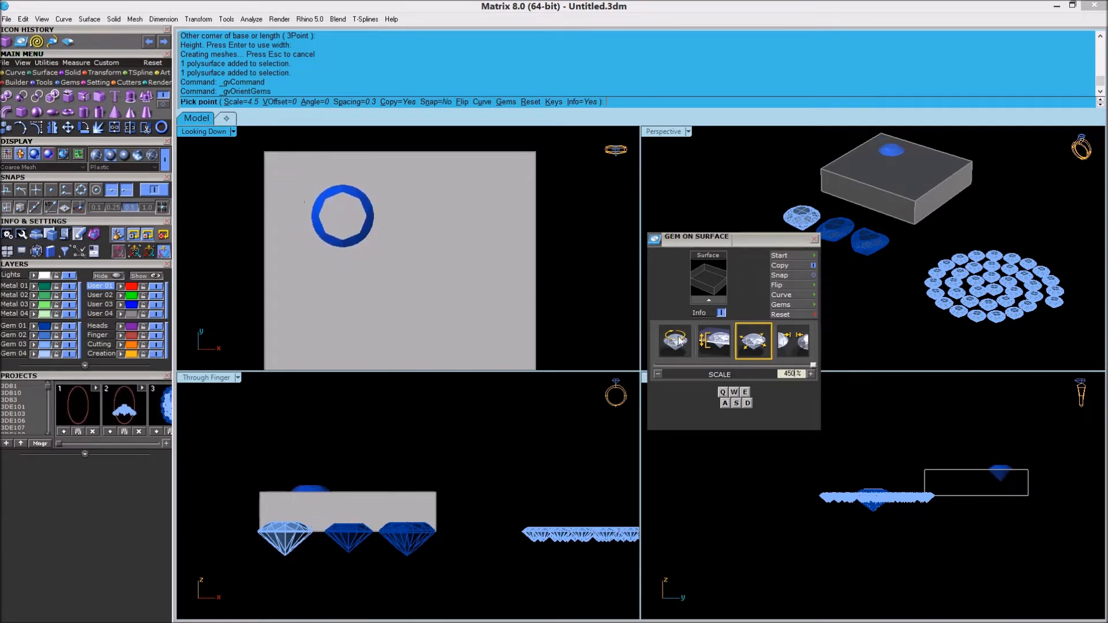
Check the vertical offset, angle and spacing settings and place two 4.5 mm gems in a column near the box's upper-left corner
click(720, 346)
click(674, 344)
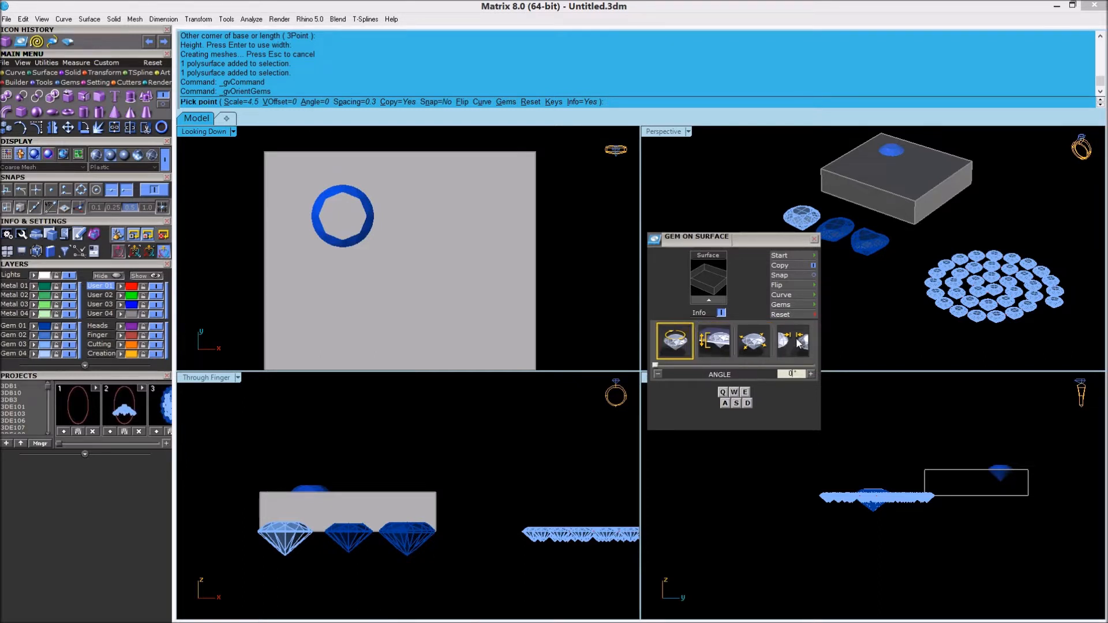
click(800, 344)
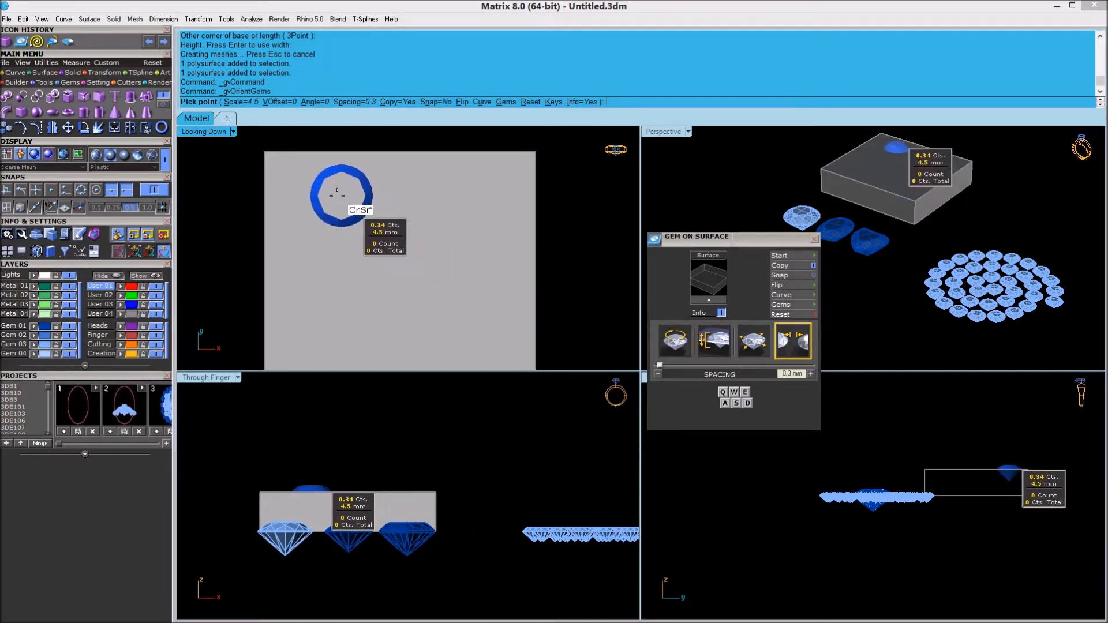
click(305, 189)
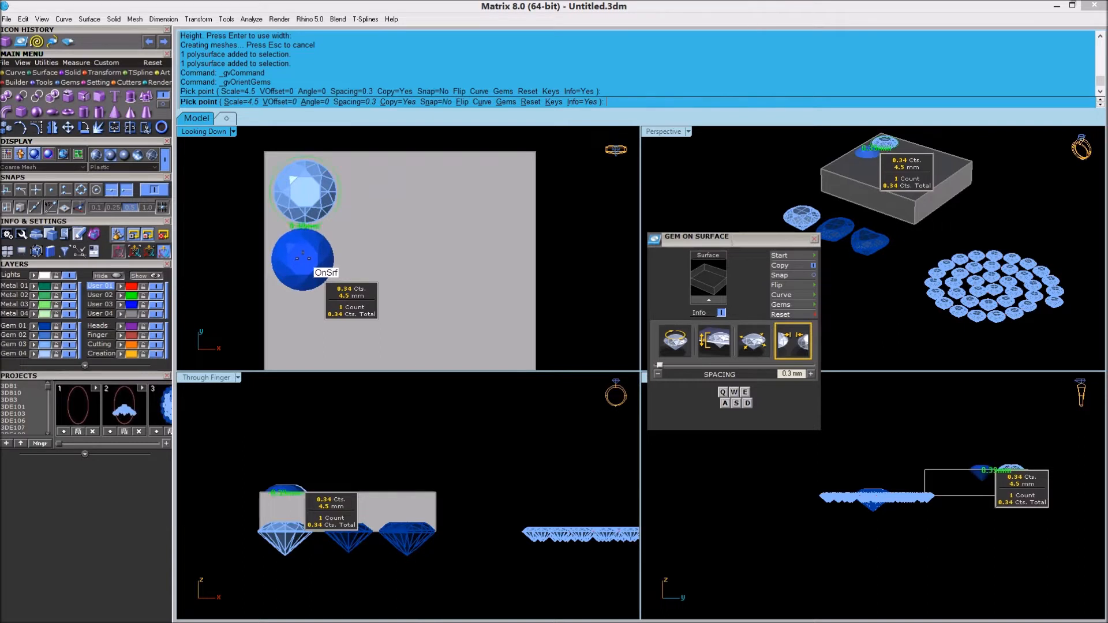
click(302, 258)
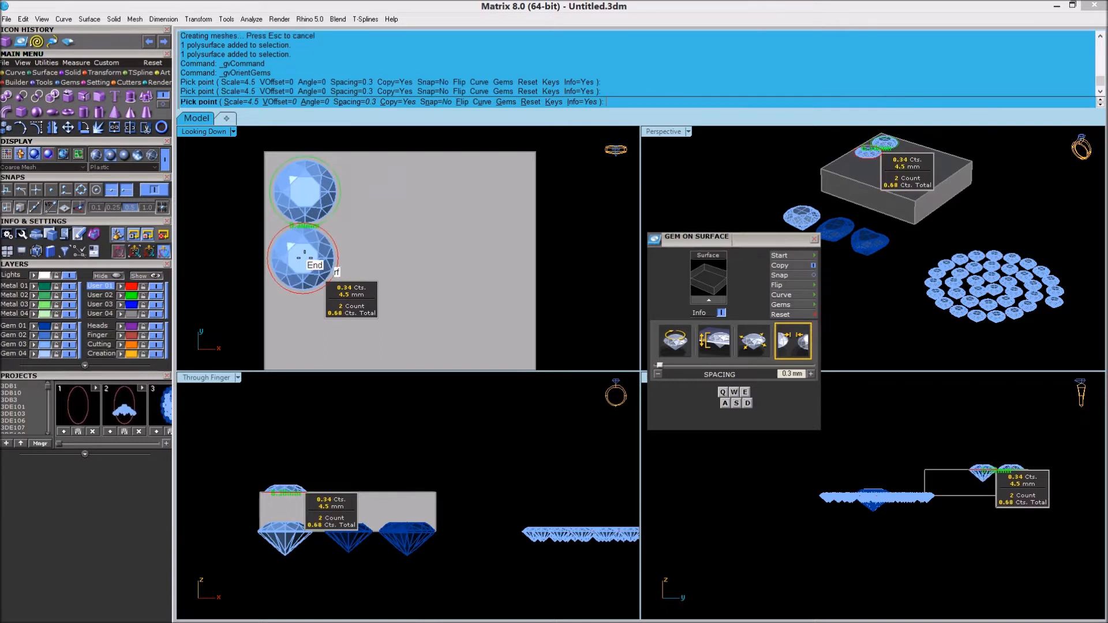
Place four more 4.5 mm gems on the box, grouping them closely around the two in the column with an opening at the upper edge
scroll(358, 233, down, 3)
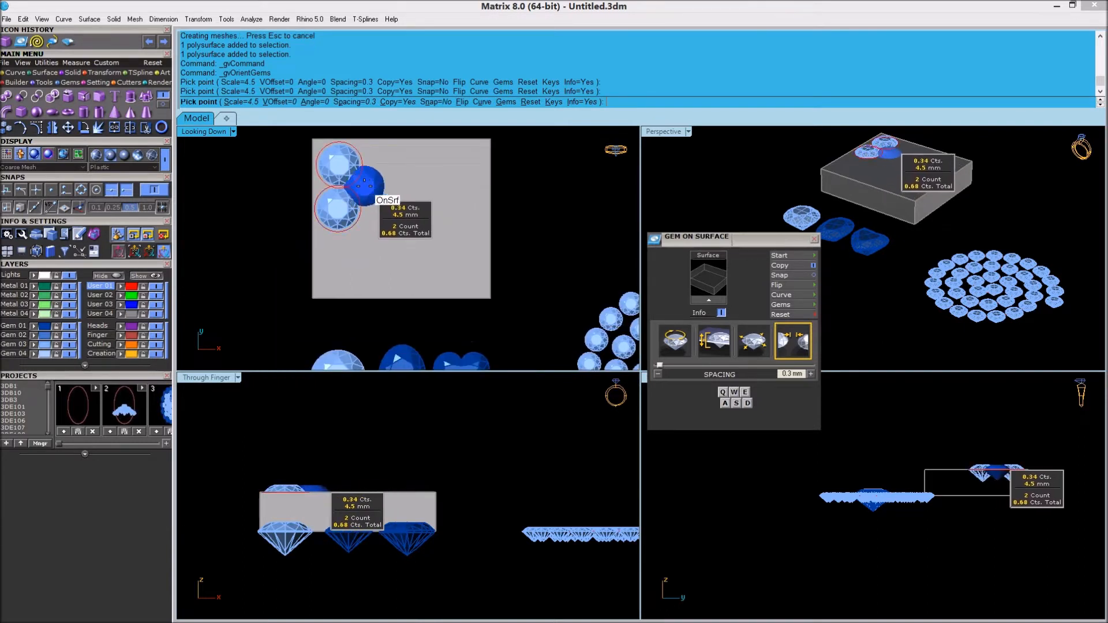
scroll(364, 187, up, 2)
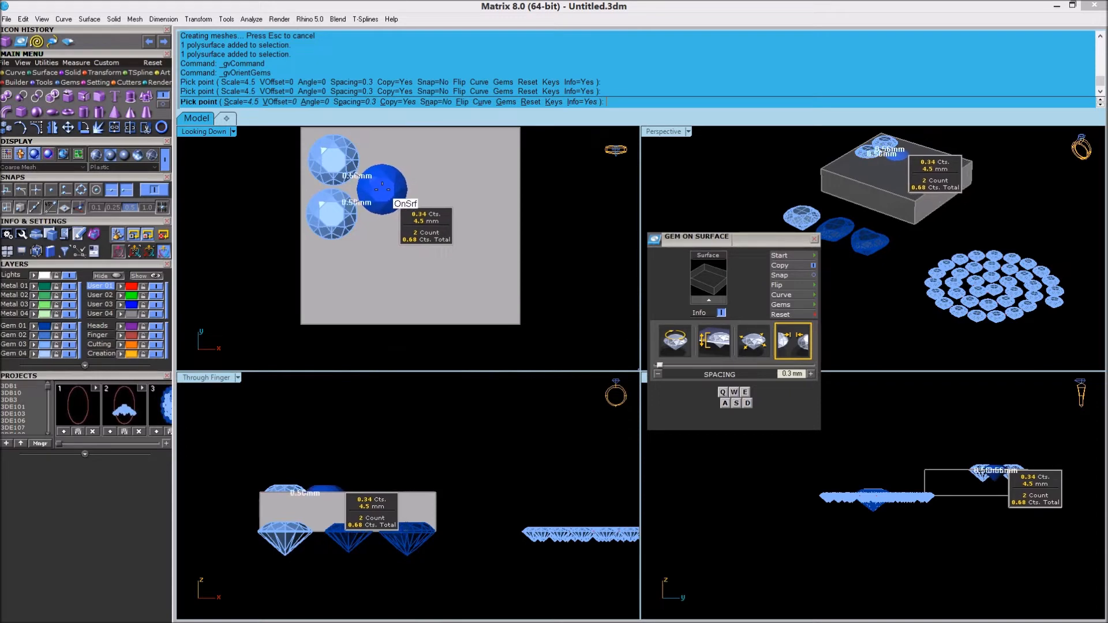
click(381, 186)
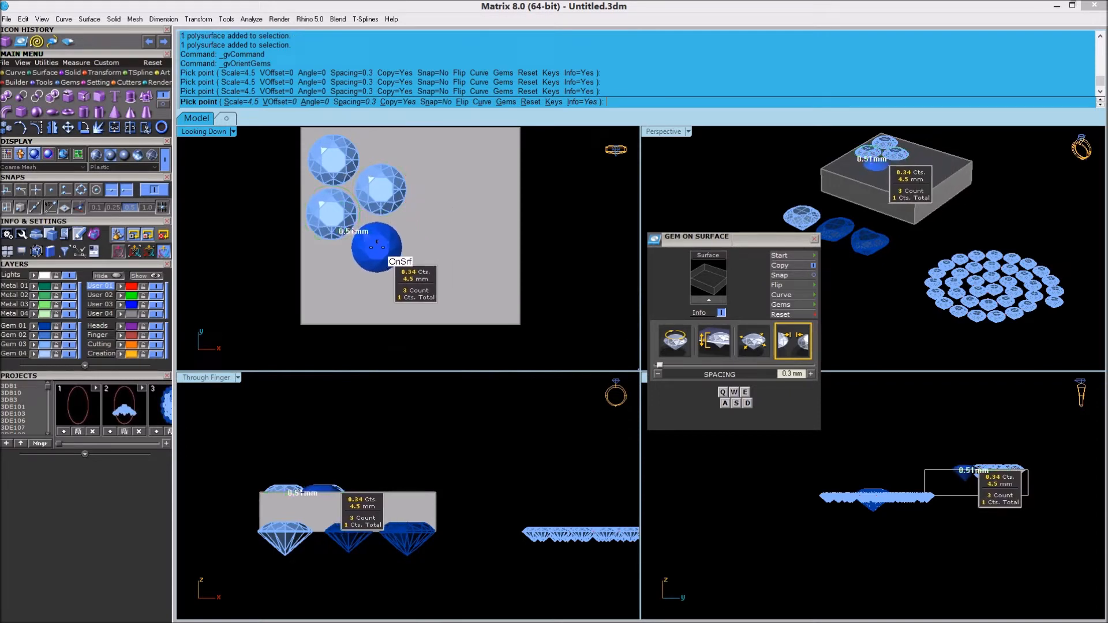
click(375, 244)
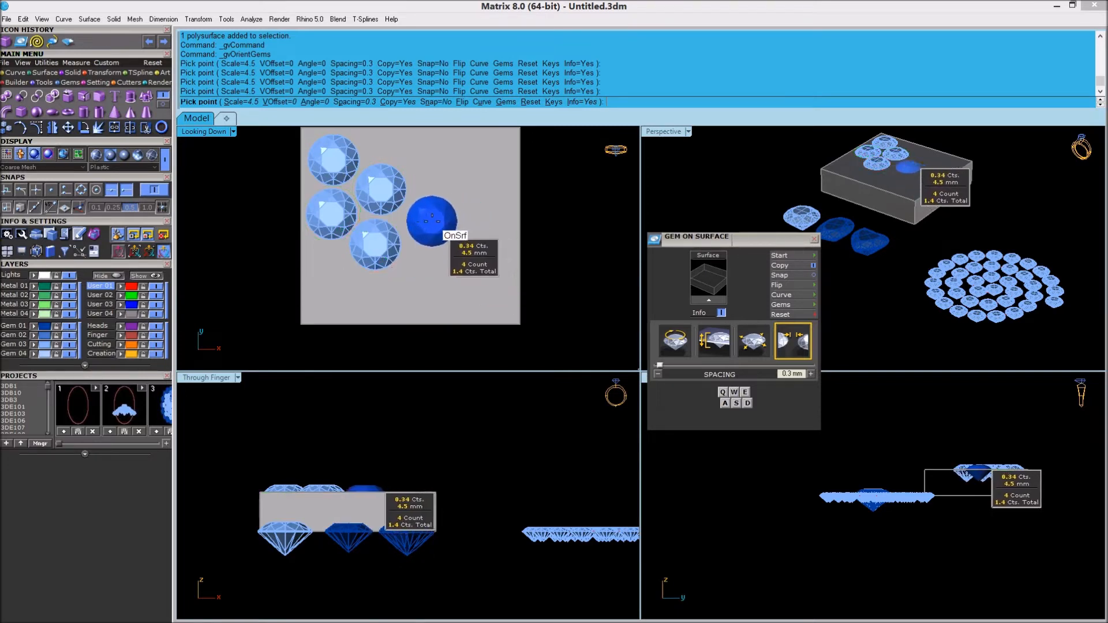
click(424, 220)
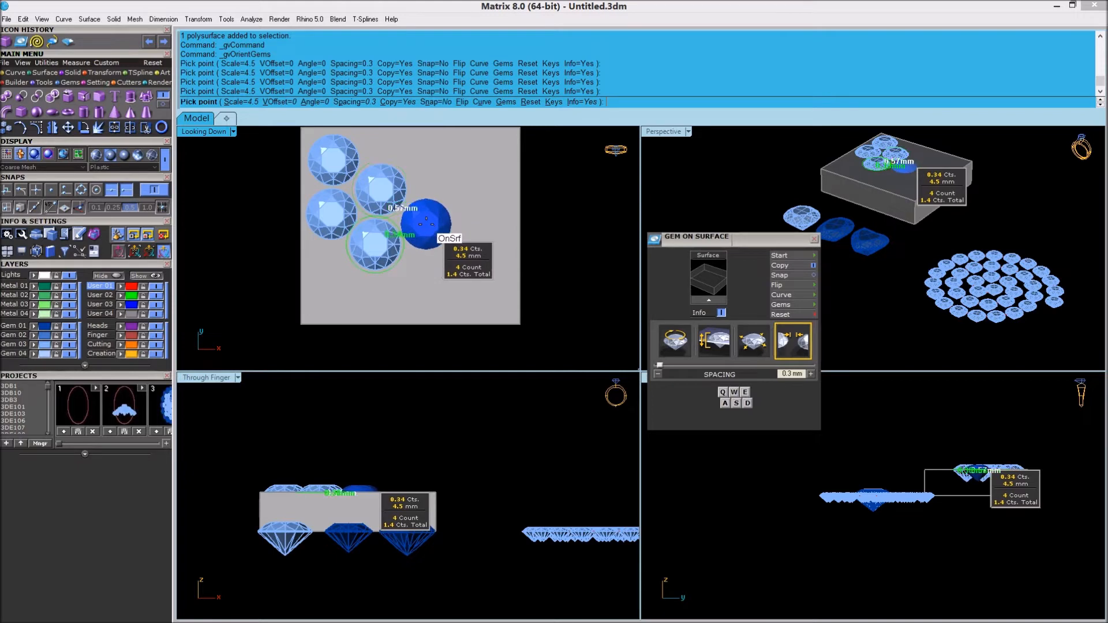
right_drag(445, 205, 423, 237)
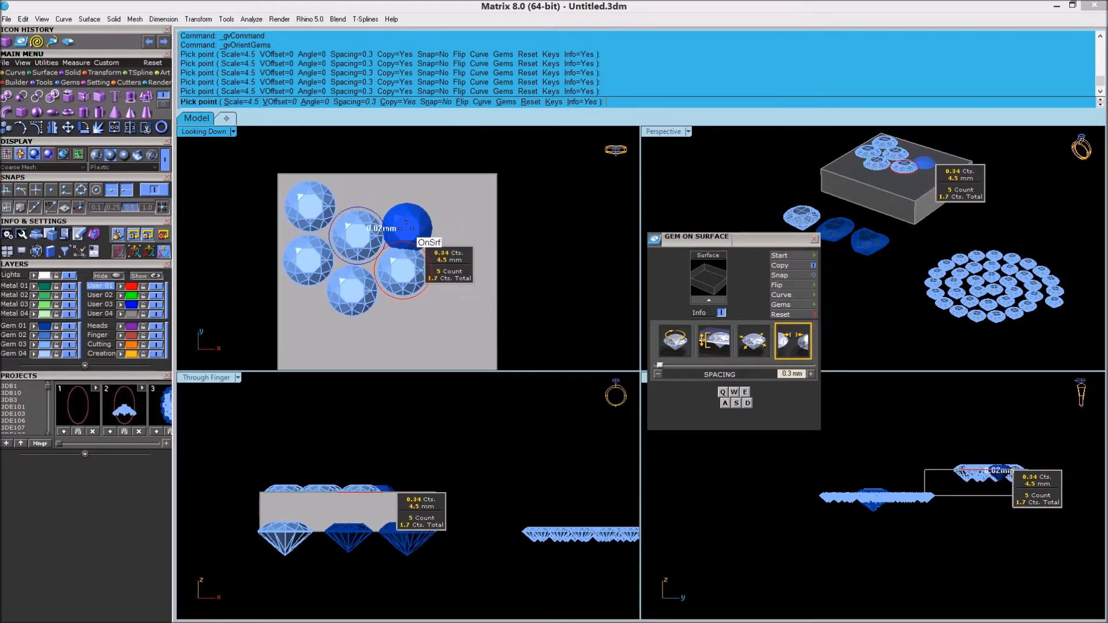
scroll(423, 237, up, 2)
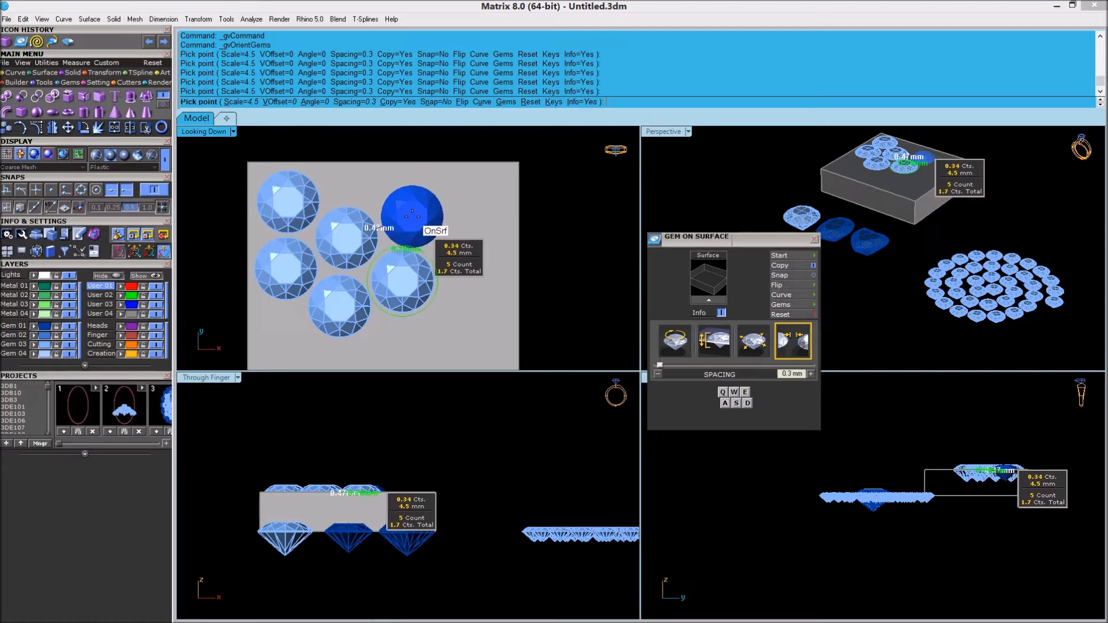
click(412, 214)
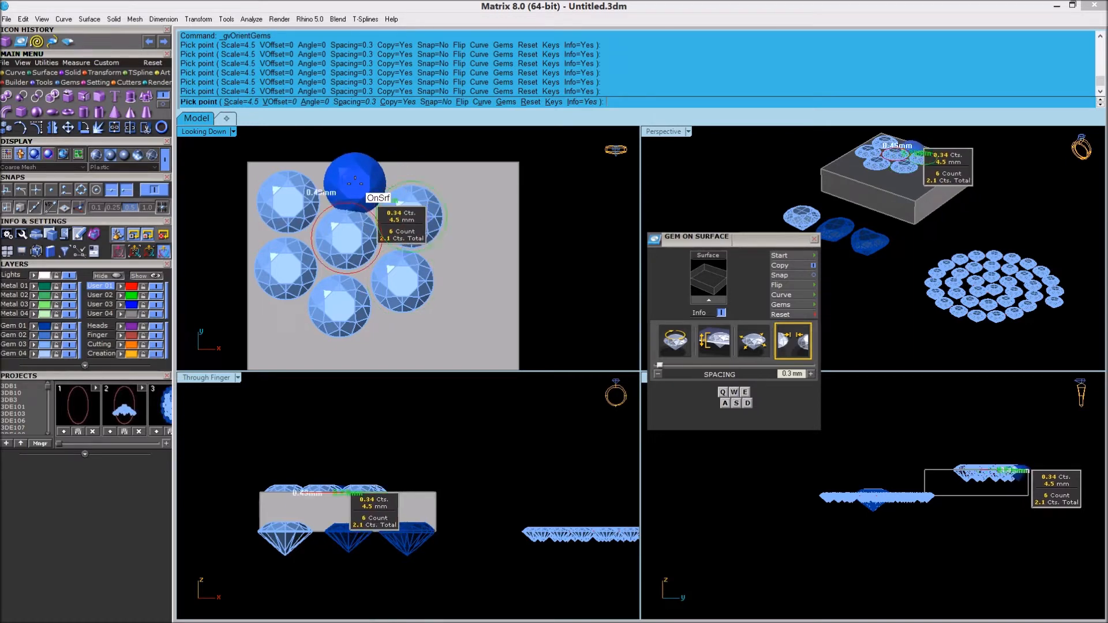
Reduce the gem scale to 310% (3.1 mm) and place one gem in the gap at the cluster's upper edge
key(s)
key(s)
key(s)
key(s)
key(s)
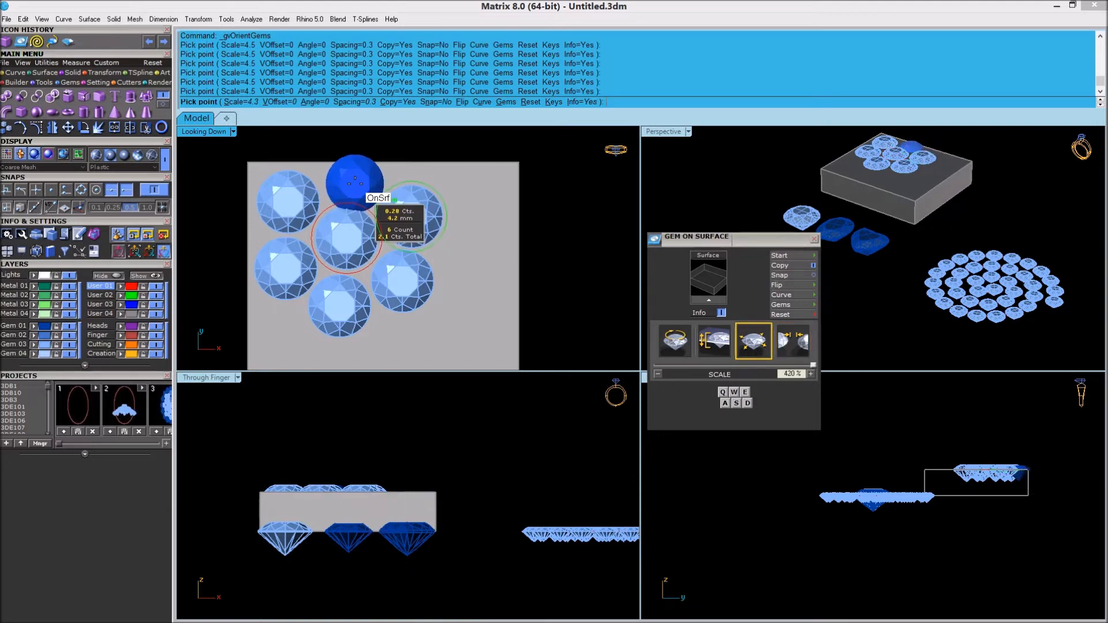
scroll(356, 184, up, 6)
key(s)
key(s)
key(s)
key(s)
key(s)
key(s)
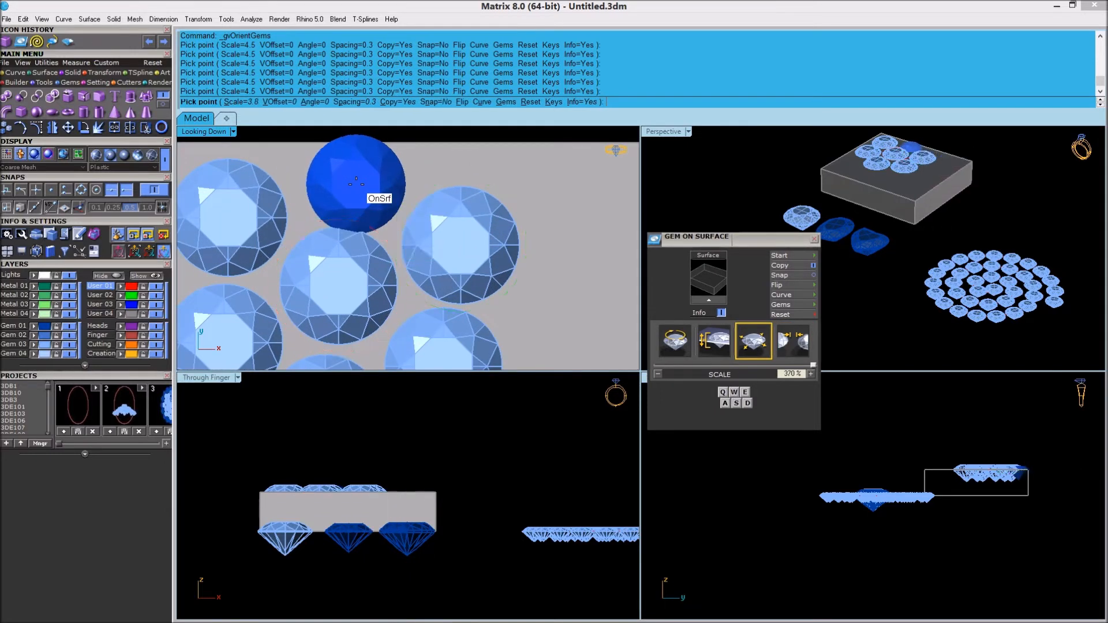
key(s)
key(s)
key(s)
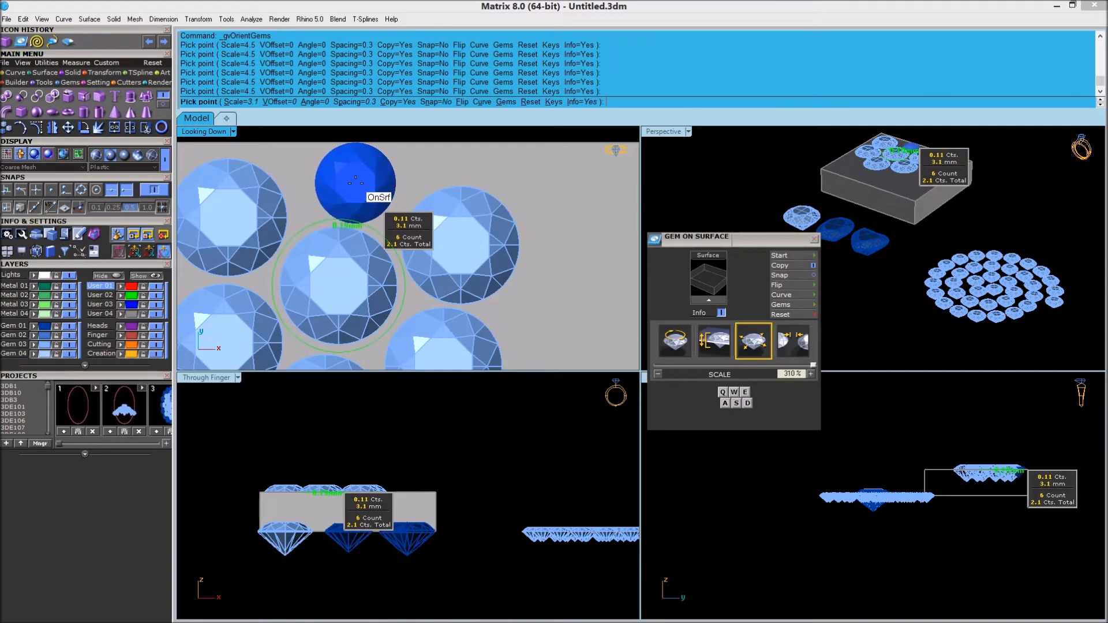
click(356, 181)
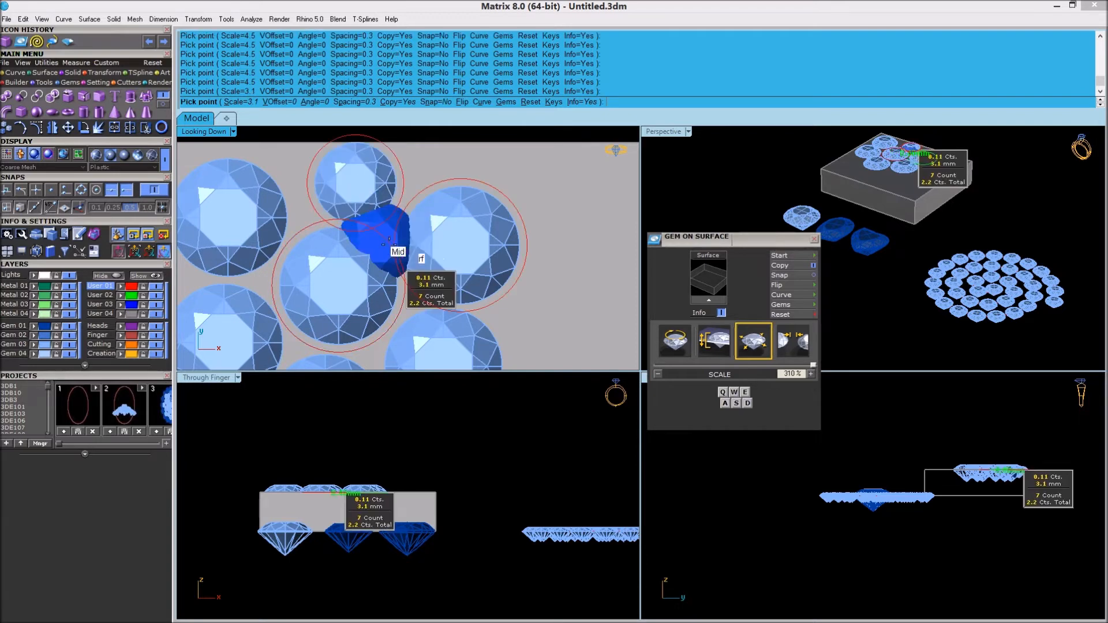
End the gem placement on the box and close the Gem on Surface builder
scroll(426, 225, down, 2)
key(Return)
scroll(430, 217, down, 3)
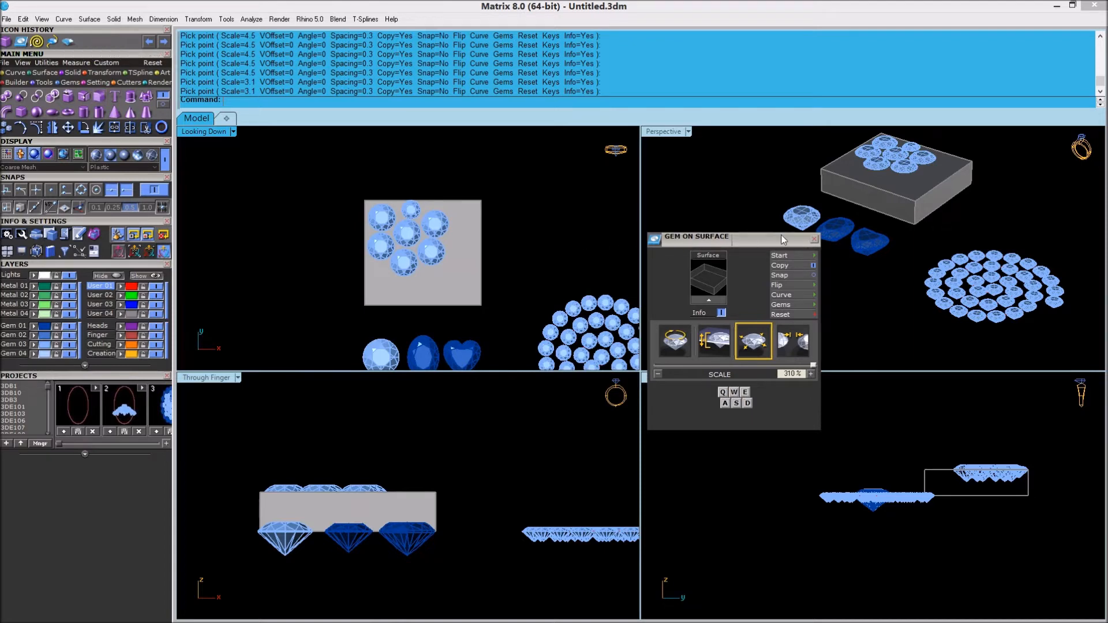
click(814, 239)
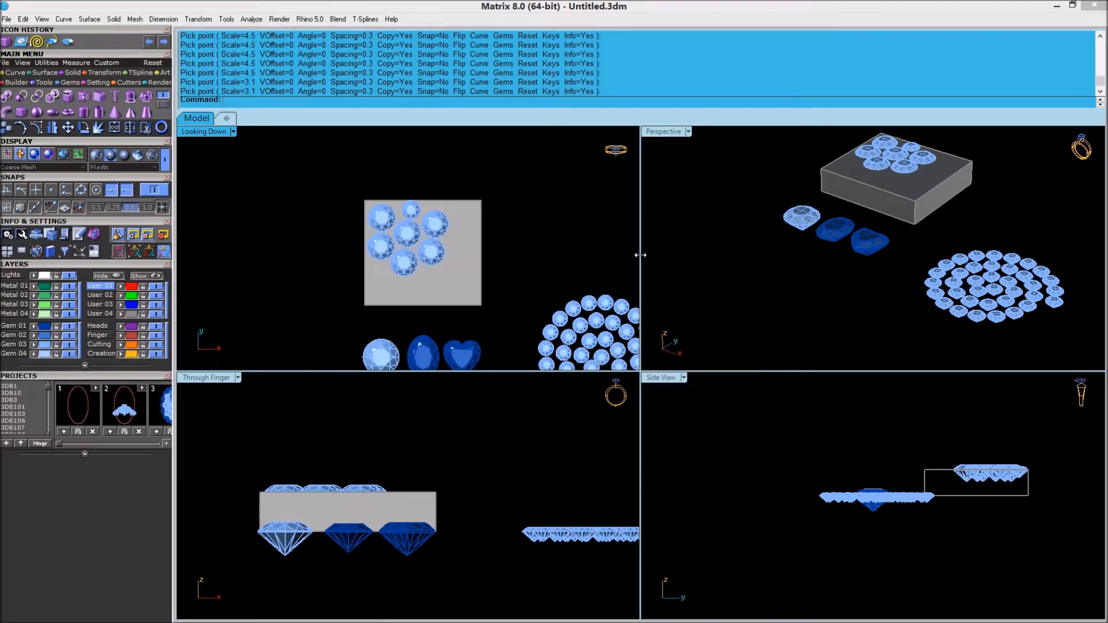
Maximize the Looking Down view, bring up the gem tools and turn on the construction grid
right_drag(562, 250, 480, 184)
double_click(213, 133)
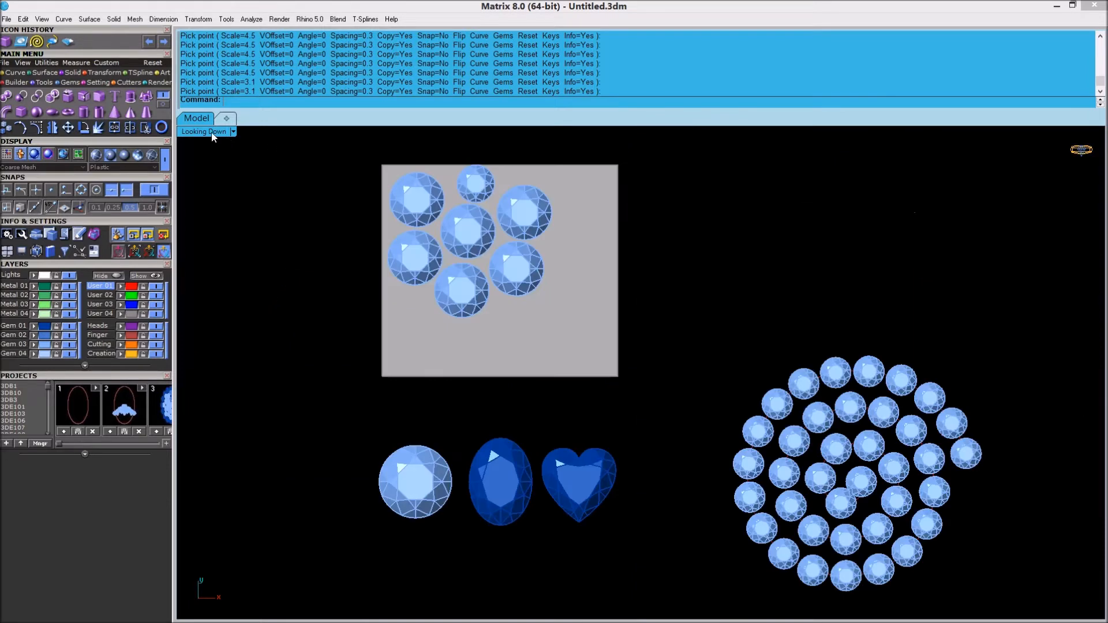
scroll(335, 275, down, 6)
right_drag(707, 240, 661, 239)
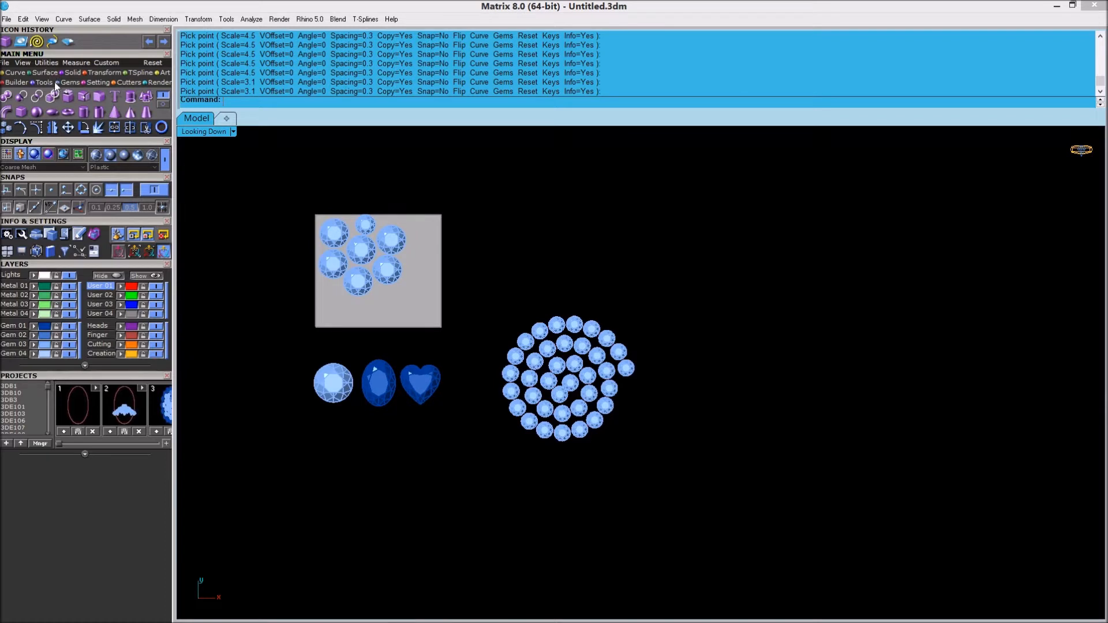
click(75, 81)
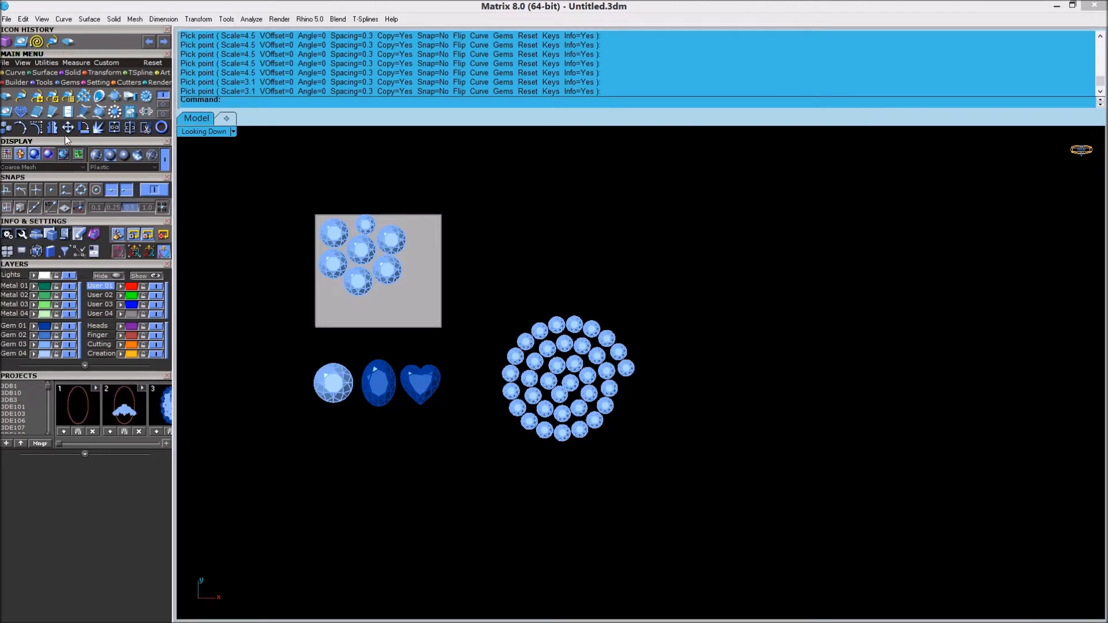
click(7, 154)
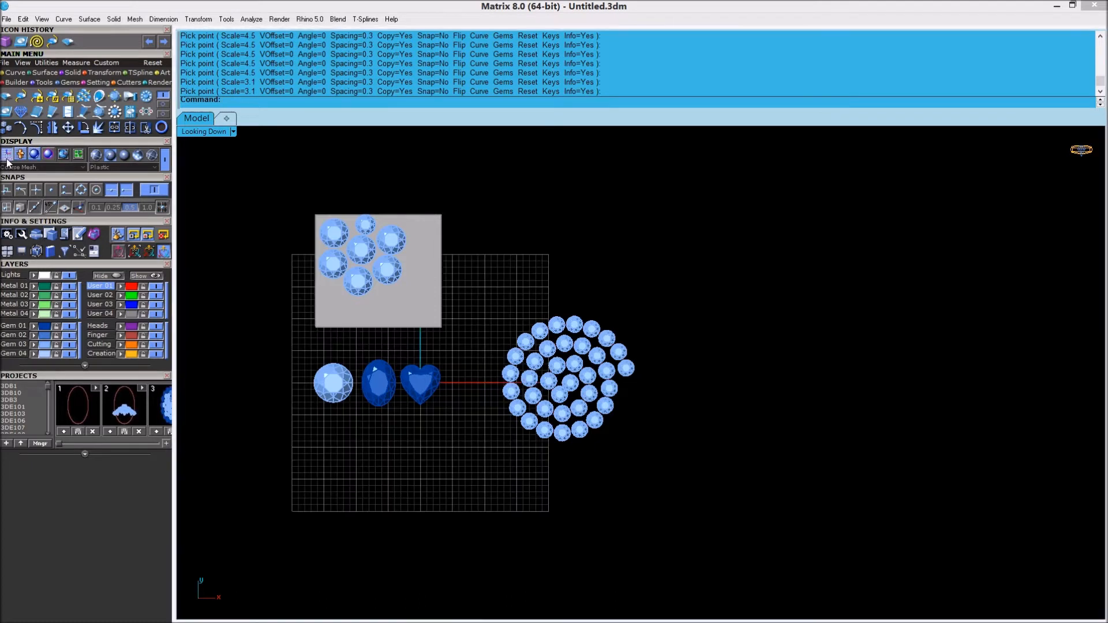
right_drag(526, 250, 549, 250)
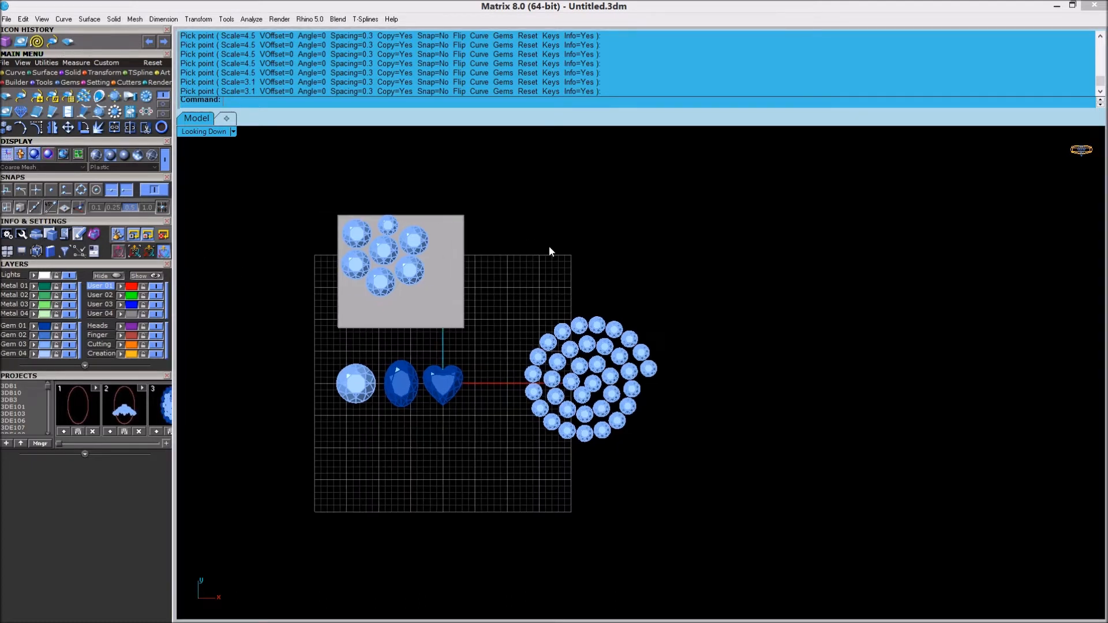
Move the box together with its seven gems horizontally to the left, off the grid
drag(286, 184, 490, 353)
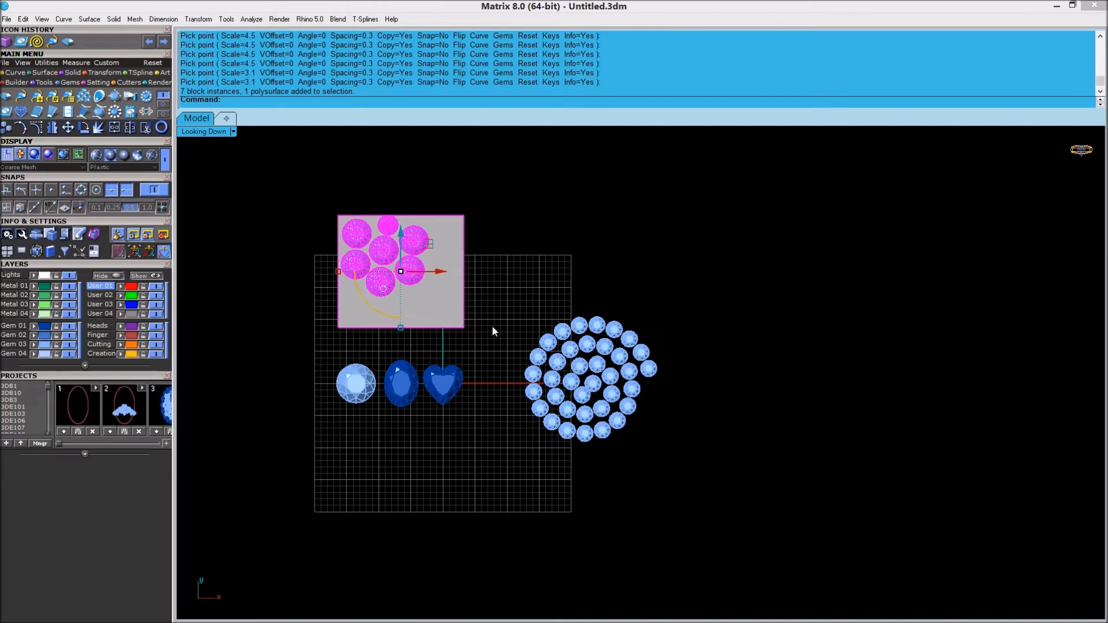
drag(446, 273, 267, 285)
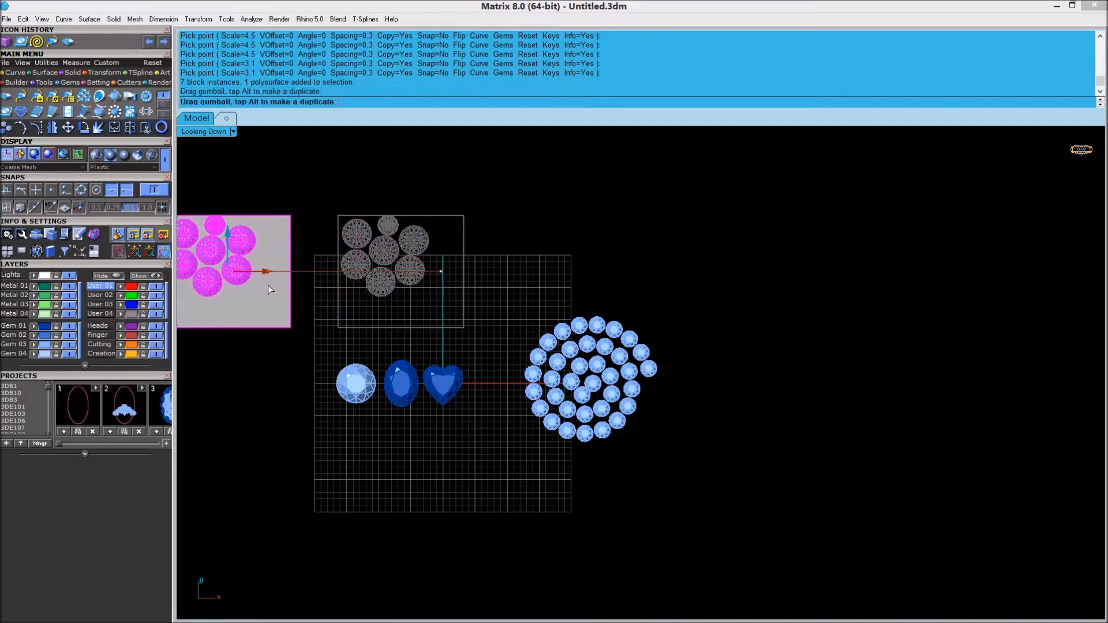
key(Escape)
Move the gem spiral with its curve up and left into the grid's upper-right quadrant
drag(490, 214, 668, 450)
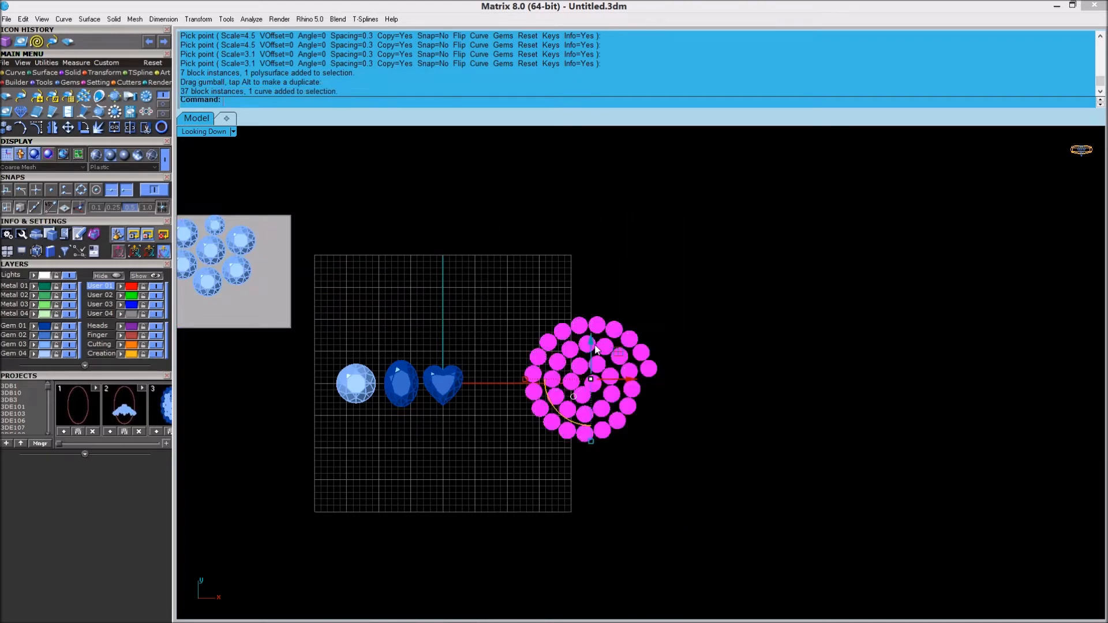
drag(596, 348, 549, 346)
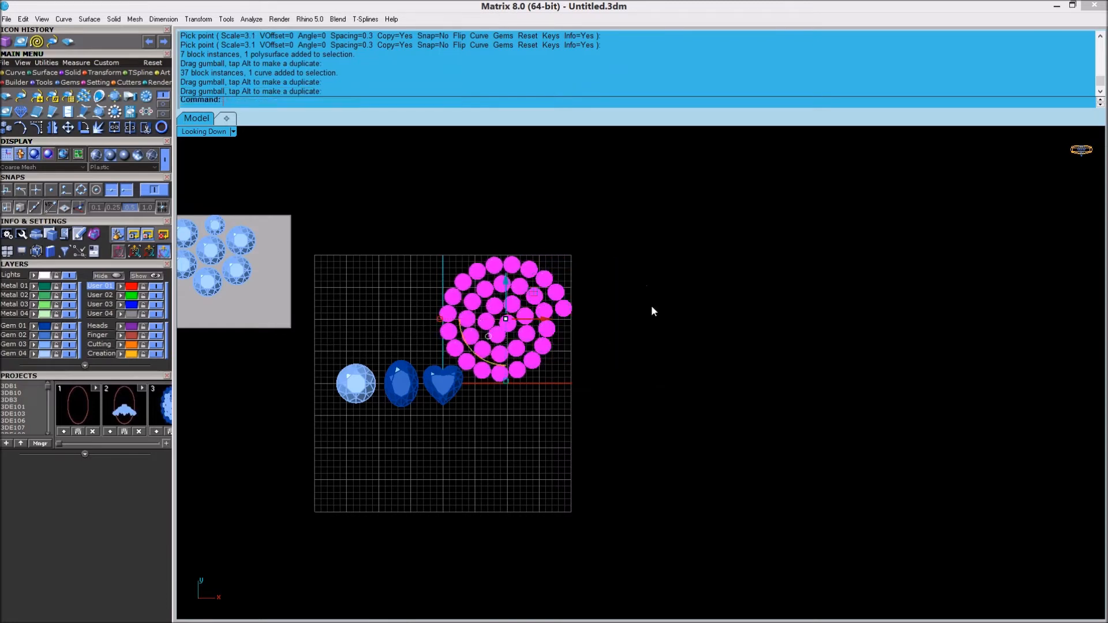
key(Escape)
Move the round, oval and heart diamonds together straight down to the lower part of the grid
drag(312, 379, 499, 466)
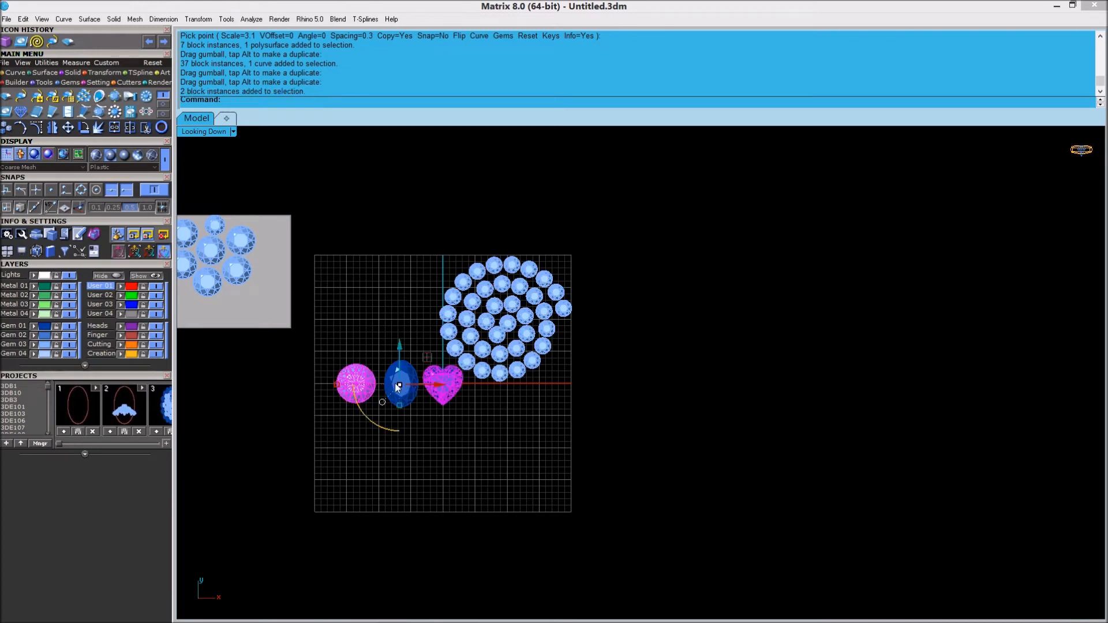
key(Escape)
drag(314, 347, 482, 438)
drag(401, 349, 400, 441)
click(551, 427)
Shift the gem spiral with its curve slightly down and left, closer to the grid's center
drag(431, 250, 603, 393)
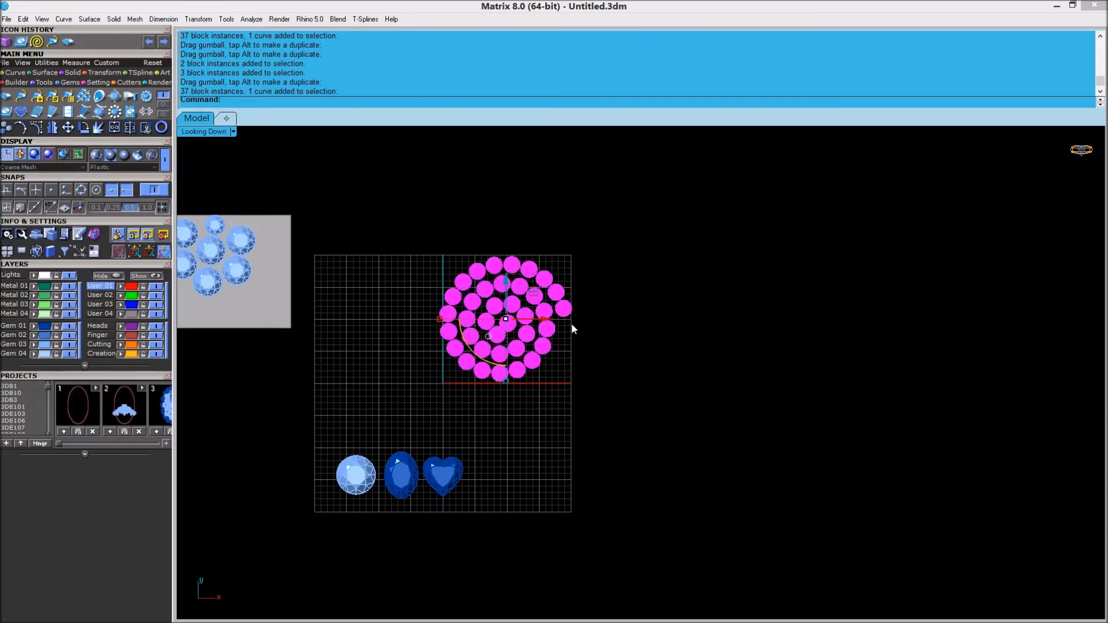
drag(543, 325, 521, 359)
drag(488, 289, 488, 317)
click(613, 326)
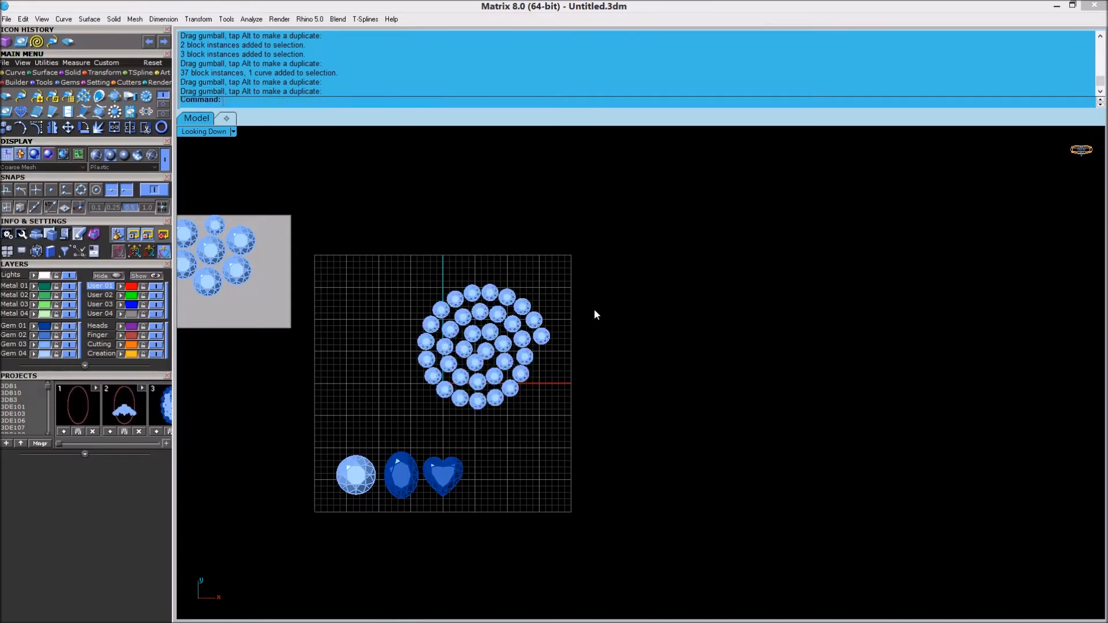
Generate a Gem Map of all gems, view its size legend and layout full screen, and close it
click(146, 113)
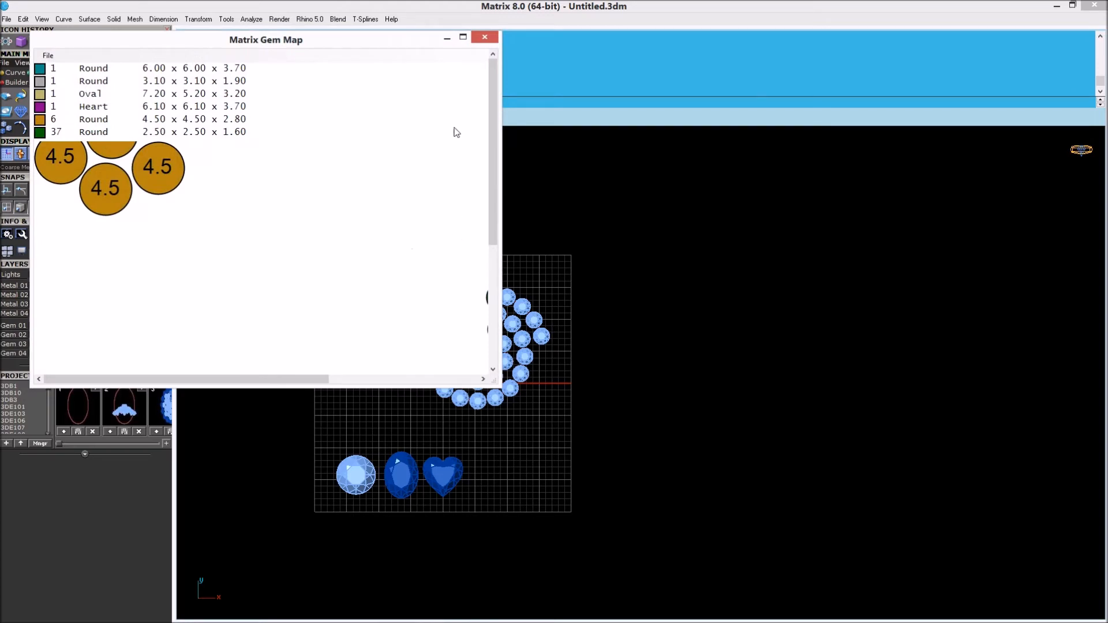
click(462, 38)
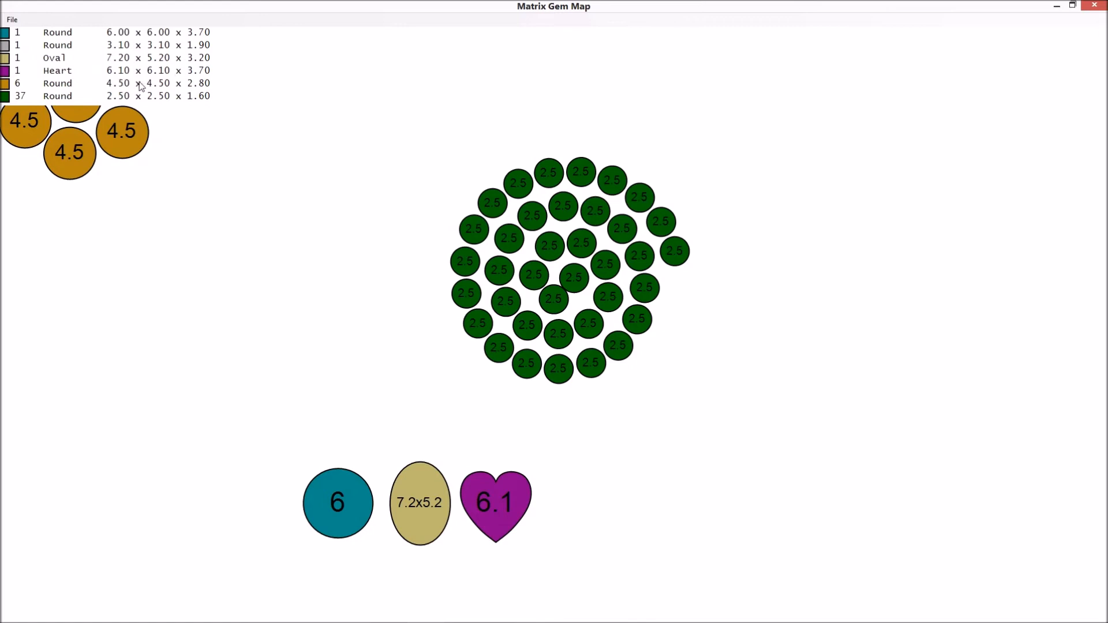
click(1093, 6)
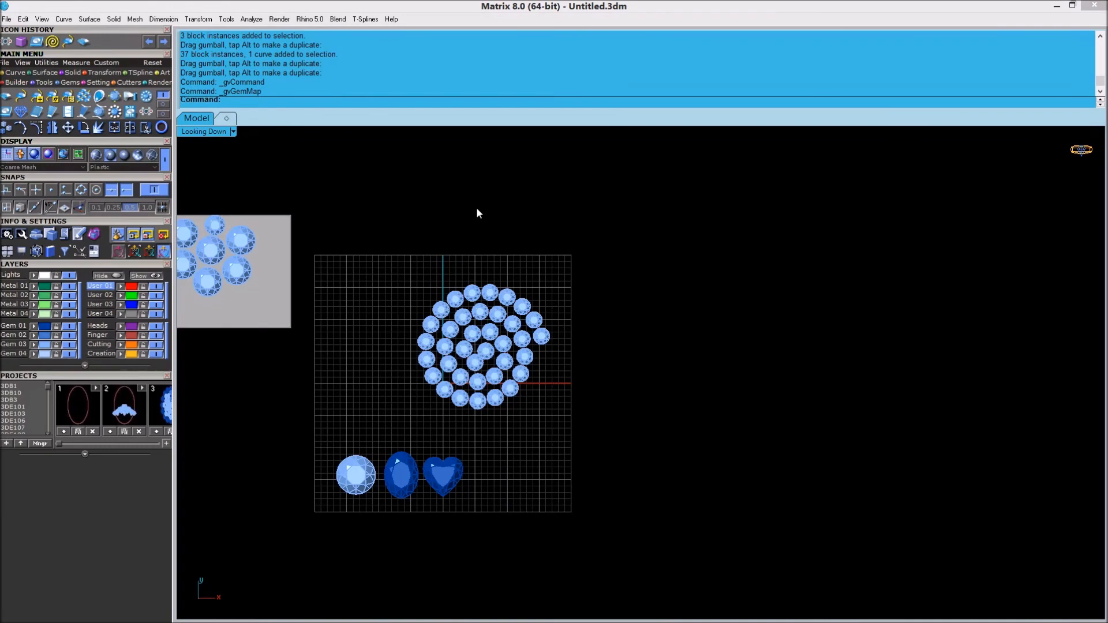
Open the Gem Reporter, expand its full gem list and place it in the empty area beside the spiral
click(131, 123)
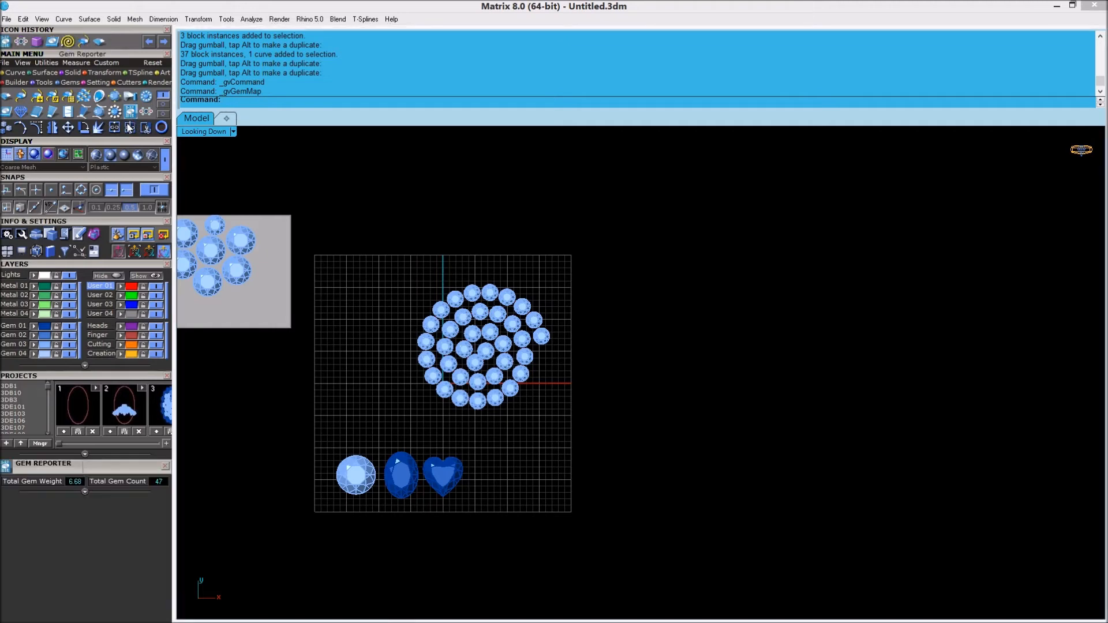
click(85, 492)
drag(54, 469, 842, 247)
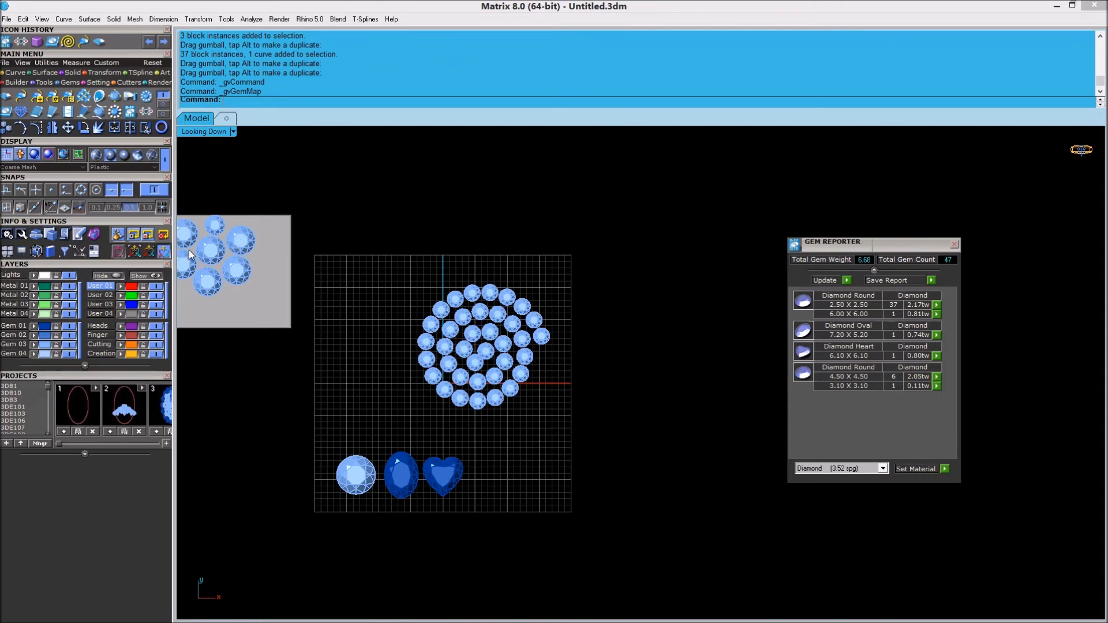
Move the gray block together with its seven gems over the grid's upper-left corner, and close the Gem Reporter
drag(280, 235, 300, 245)
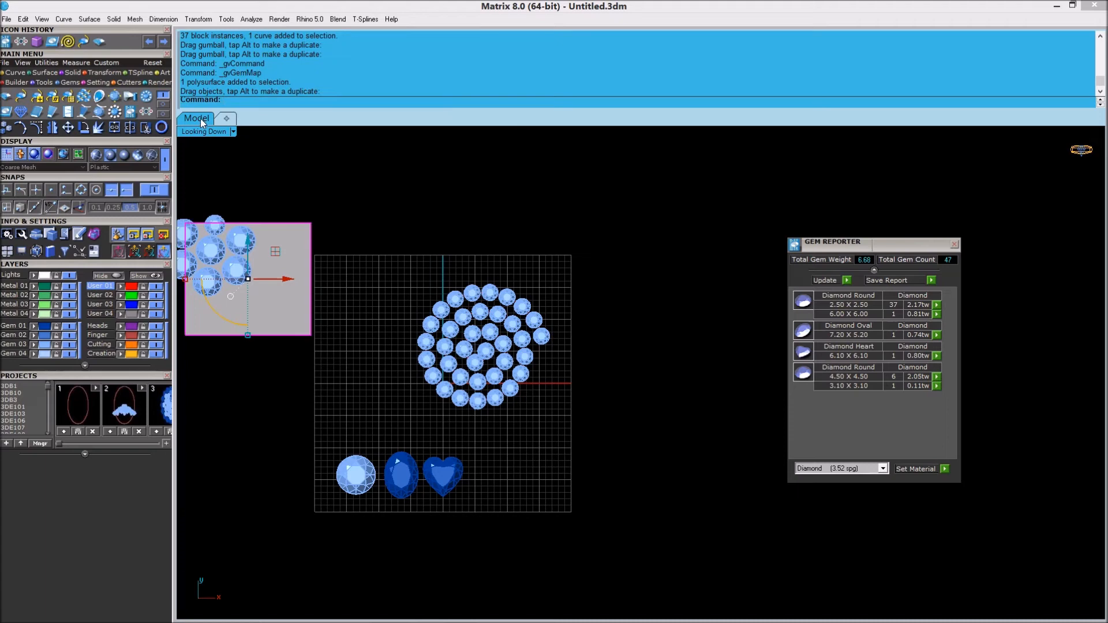
click(148, 43)
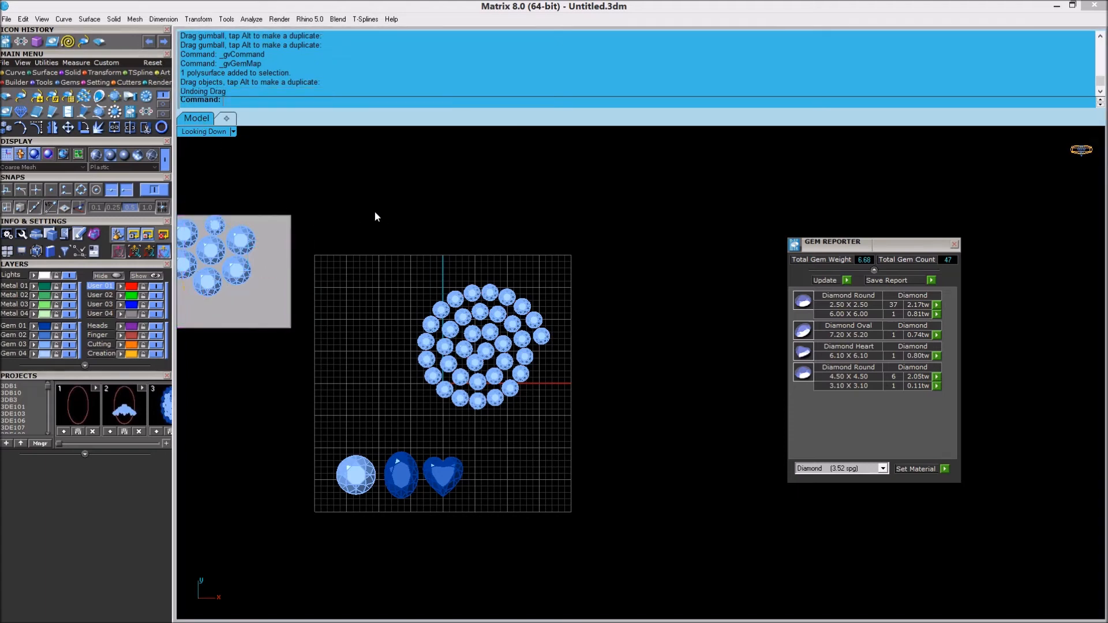
scroll(422, 243, down, 1)
drag(182, 188, 330, 362)
drag(301, 269, 392, 278)
click(511, 203)
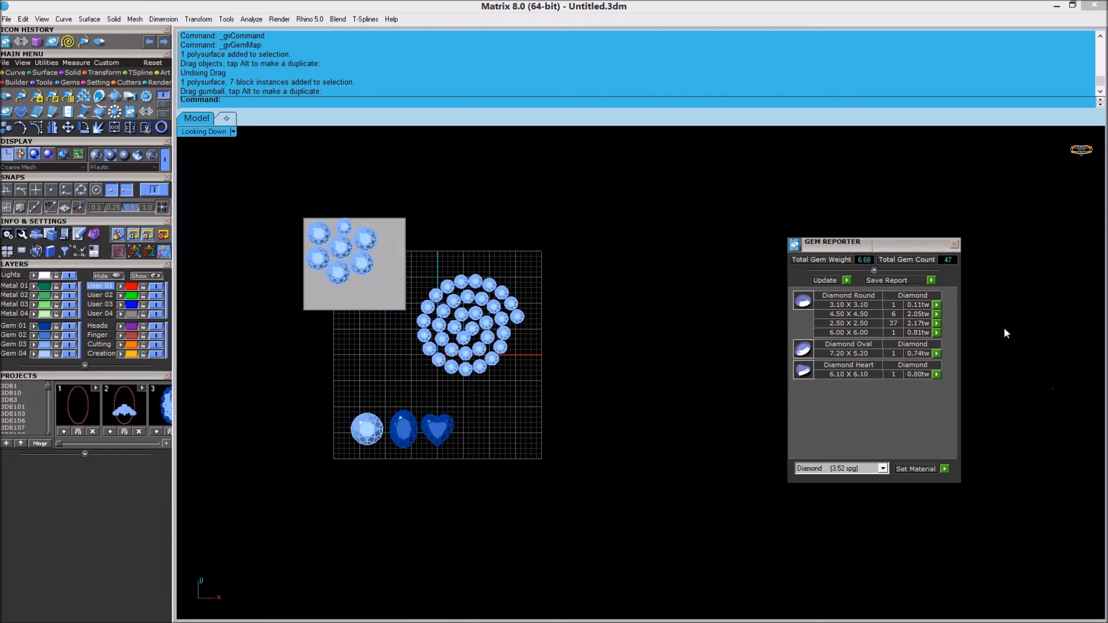
click(954, 245)
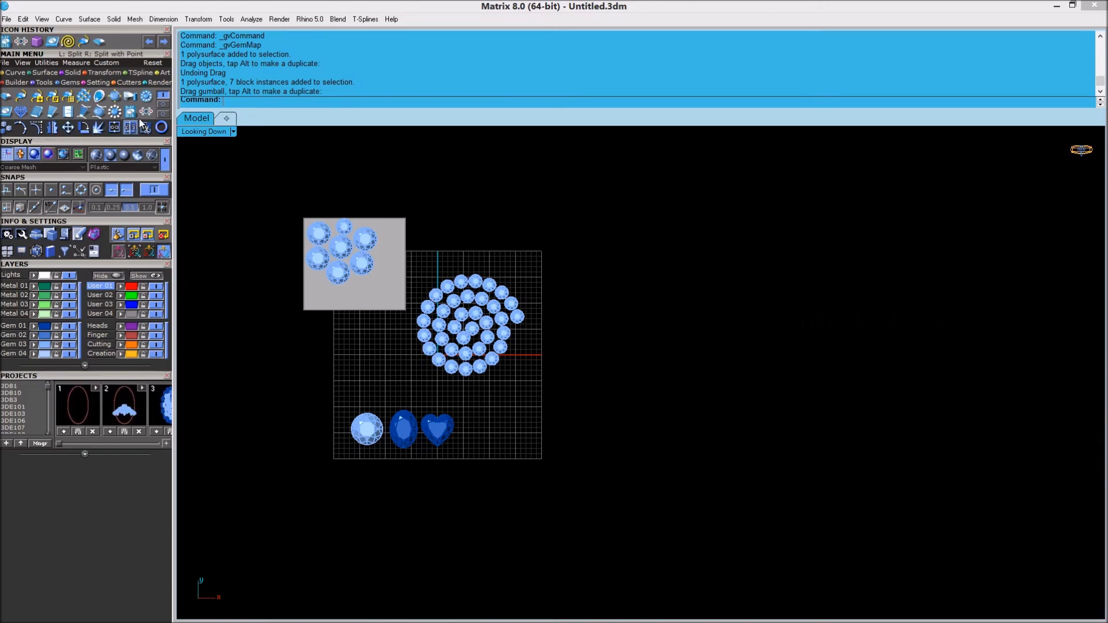
Raise the round diamond straight up above the grid with the Gem Positioner, working in the four-view layout
click(163, 108)
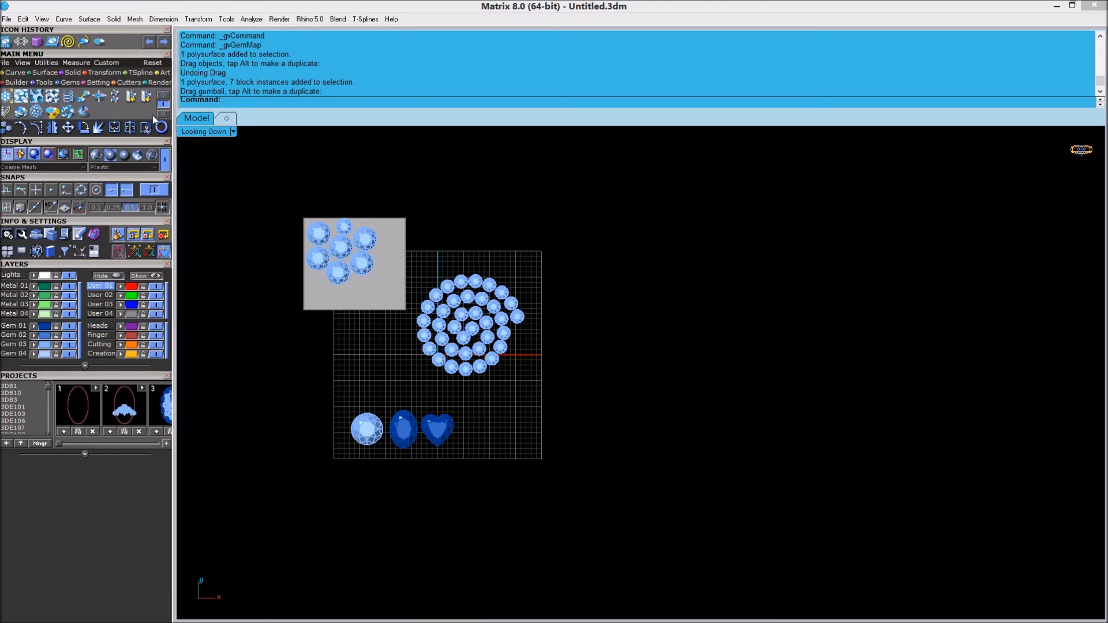
click(68, 112)
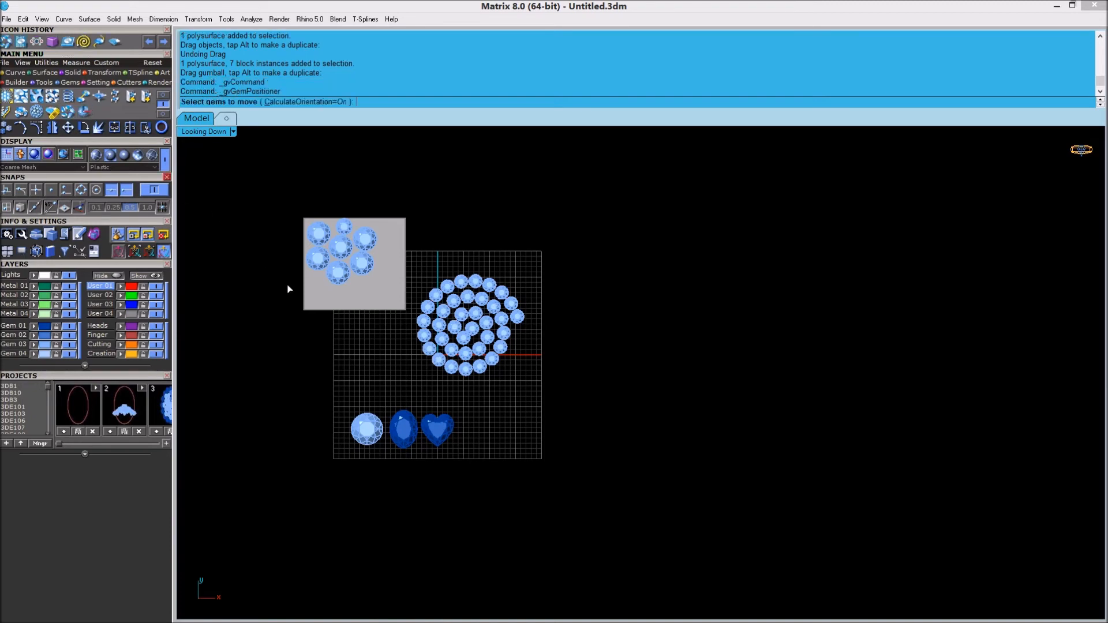
scroll(370, 453, up, 3)
click(349, 404)
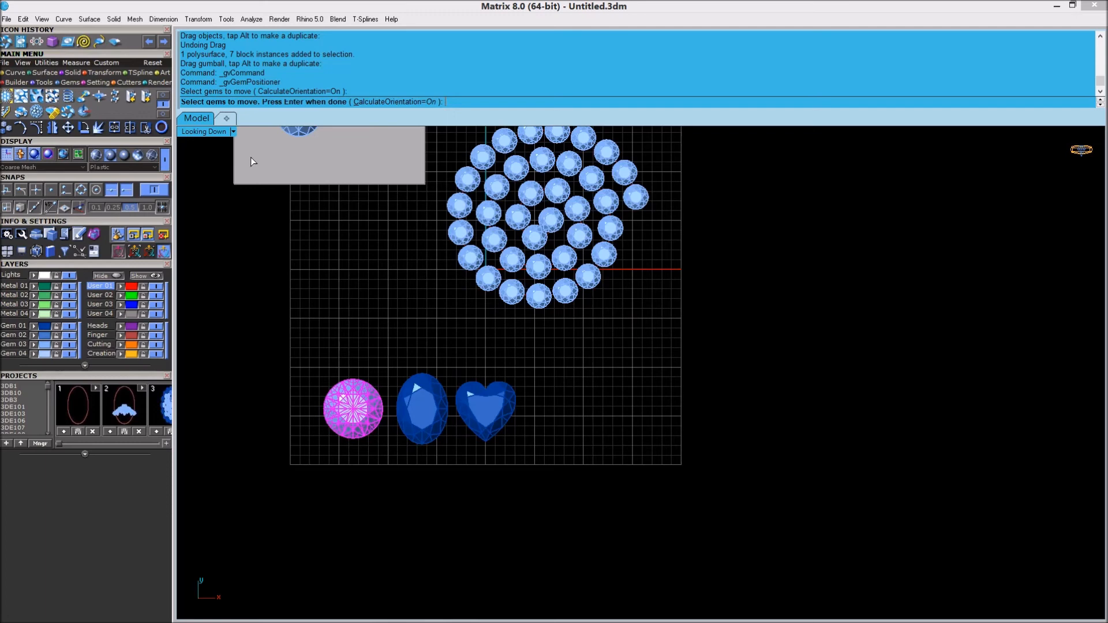
key(Return)
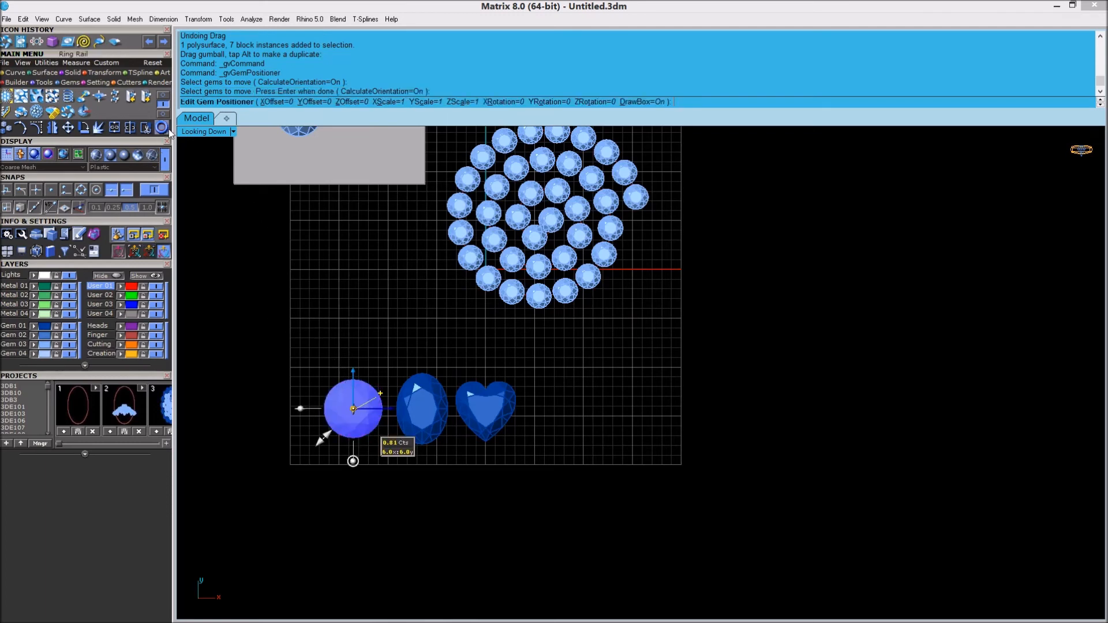
double_click(210, 132)
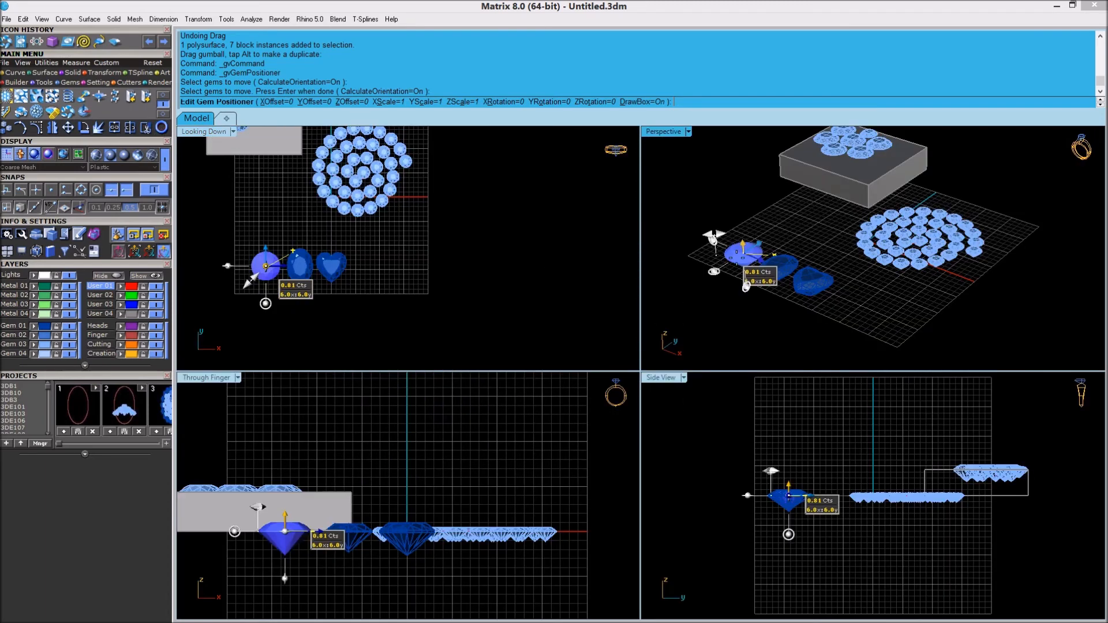
scroll(744, 254, up, 5)
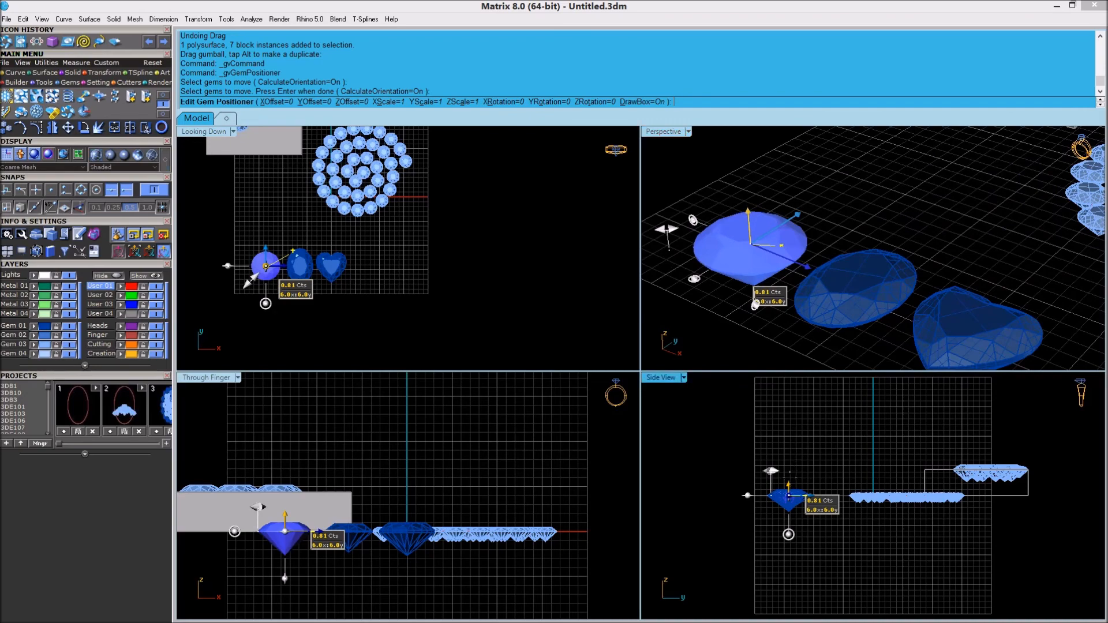
drag(788, 483, 788, 448)
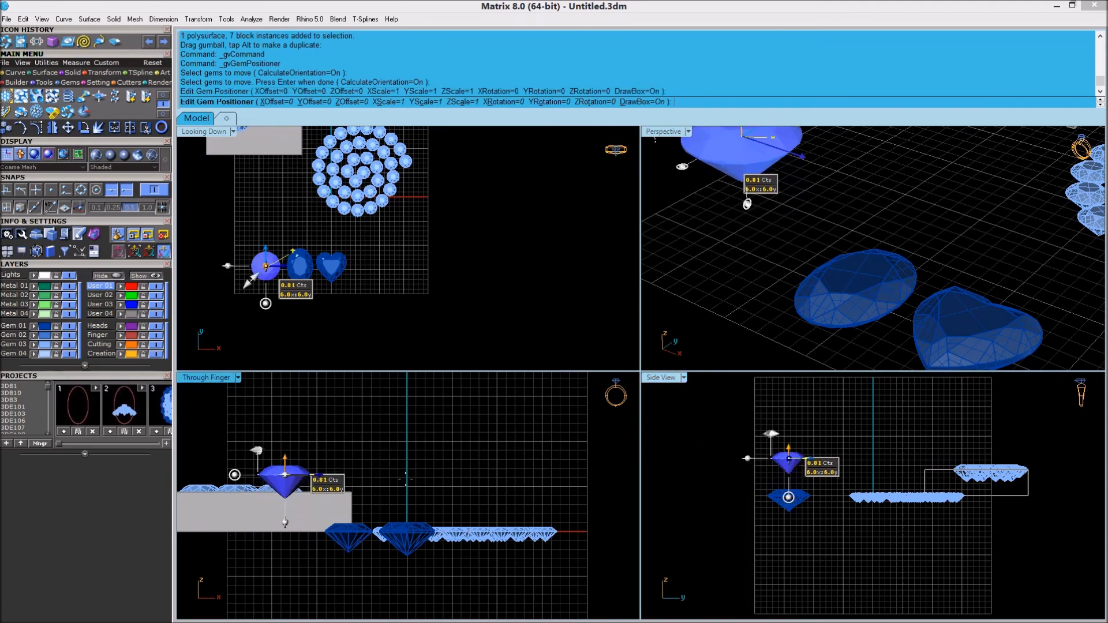
Tilt and turn the round diamond about its different axes using the Gem Positioner's rotation handles
mouse_move(235, 474)
mouse_down()
mouse_move(252, 513)
mouse_move(237, 459)
mouse_up()
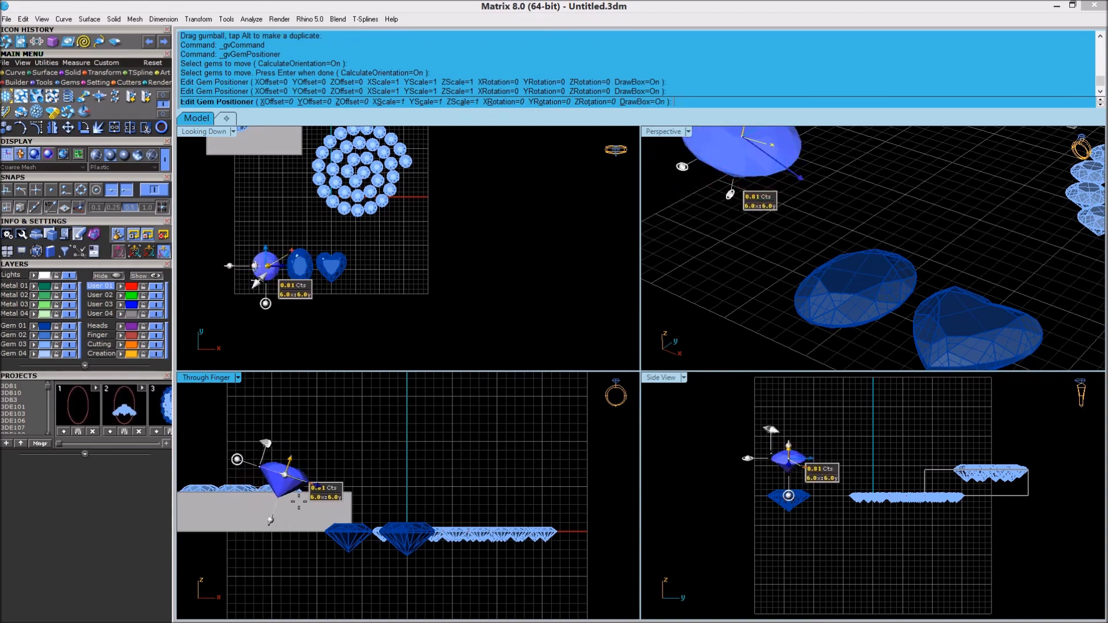
drag(270, 520, 274, 506)
drag(775, 179, 734, 211)
scroll(768, 301, down, 2)
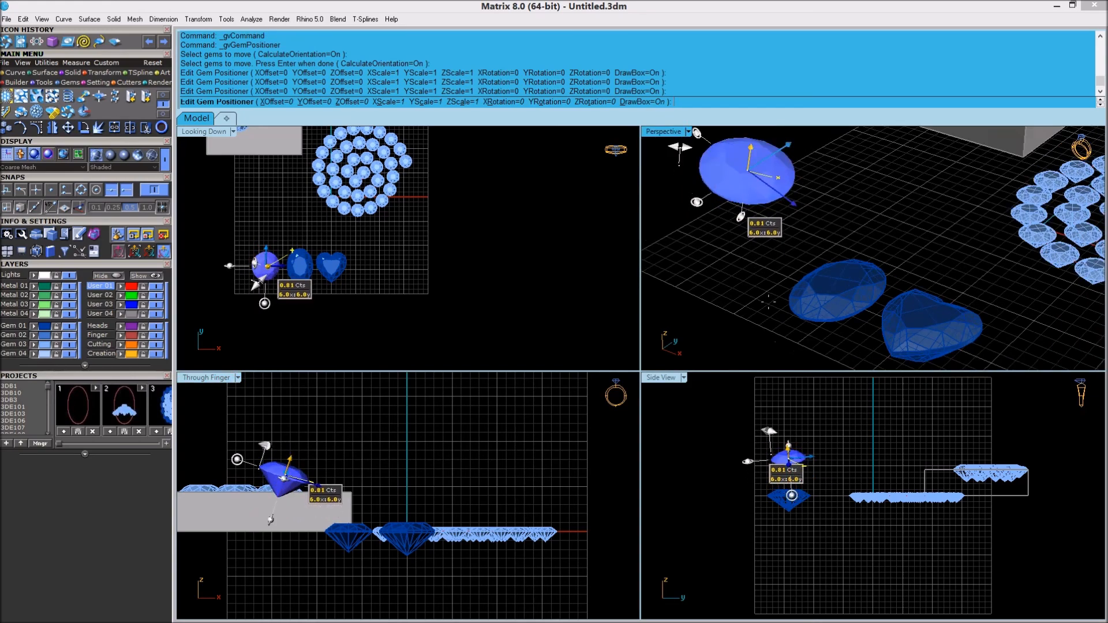
scroll(768, 302, down, 2)
drag(708, 225, 754, 241)
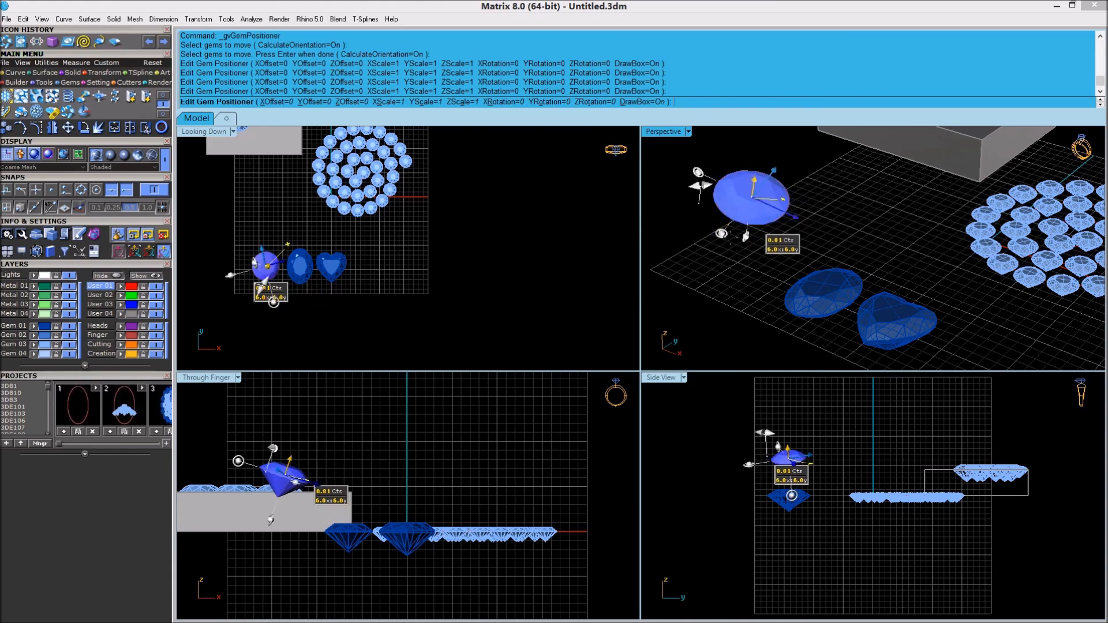
drag(698, 172, 700, 196)
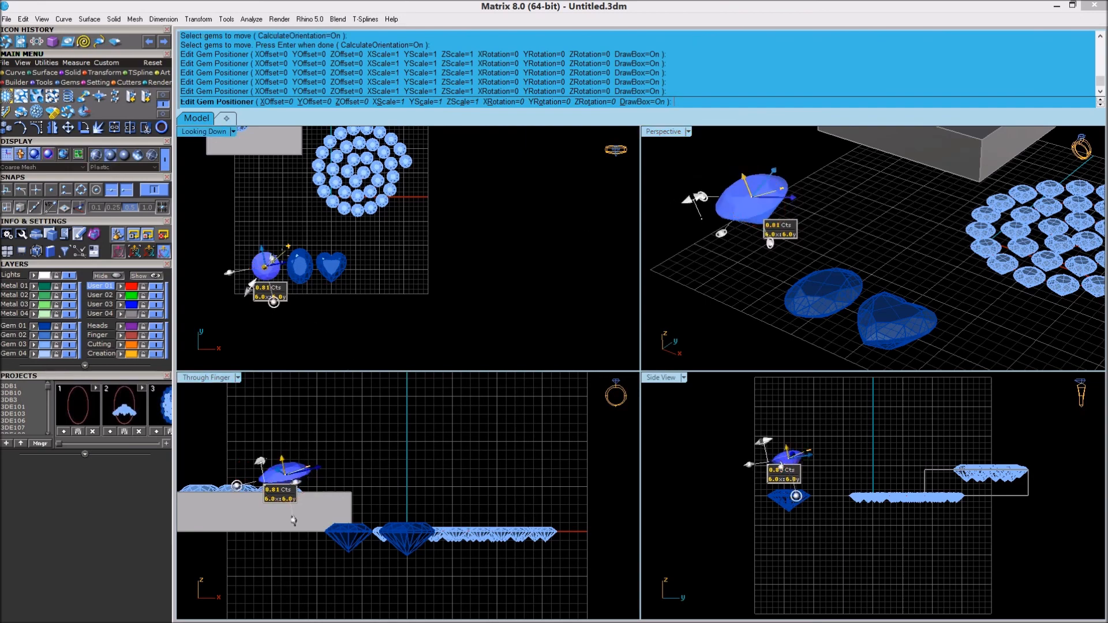
Move the tilted round diamond to the grid's right edge, level it in the Through Finger and Side views, and finish positioning
drag(250, 286, 410, 256)
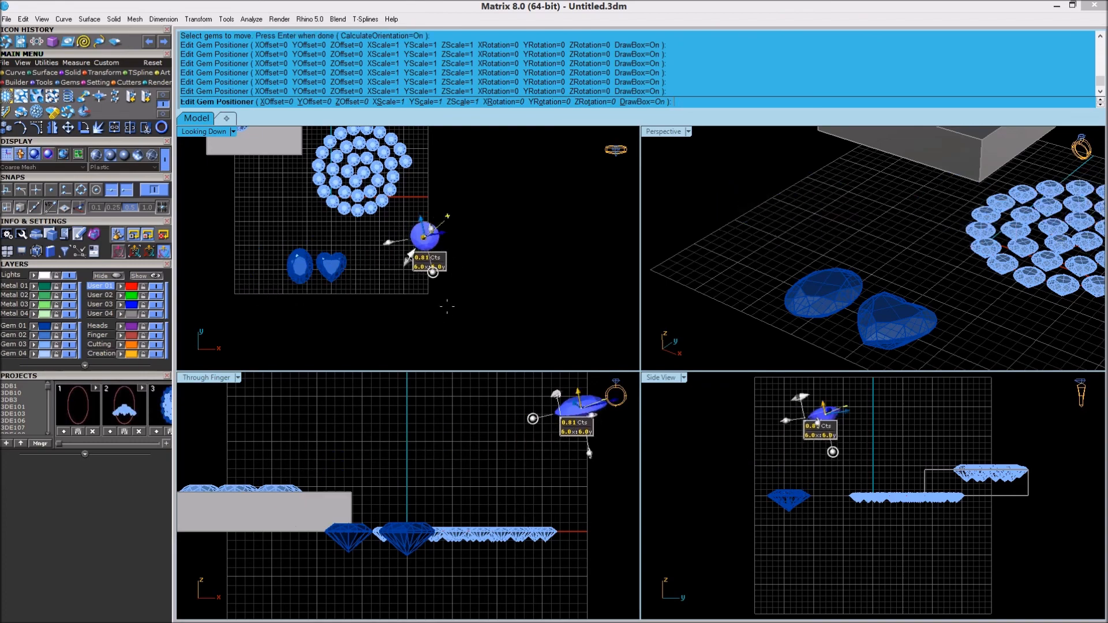
right_drag(472, 437, 335, 488)
scroll(476, 449, up, 2)
scroll(478, 448, up, 1)
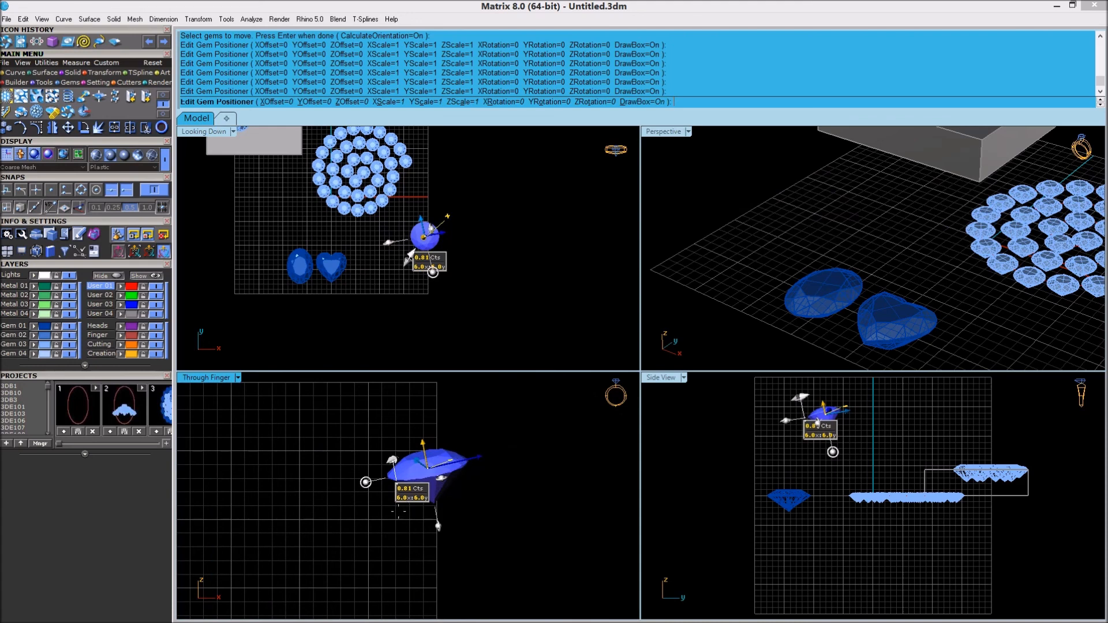
drag(365, 482, 364, 469)
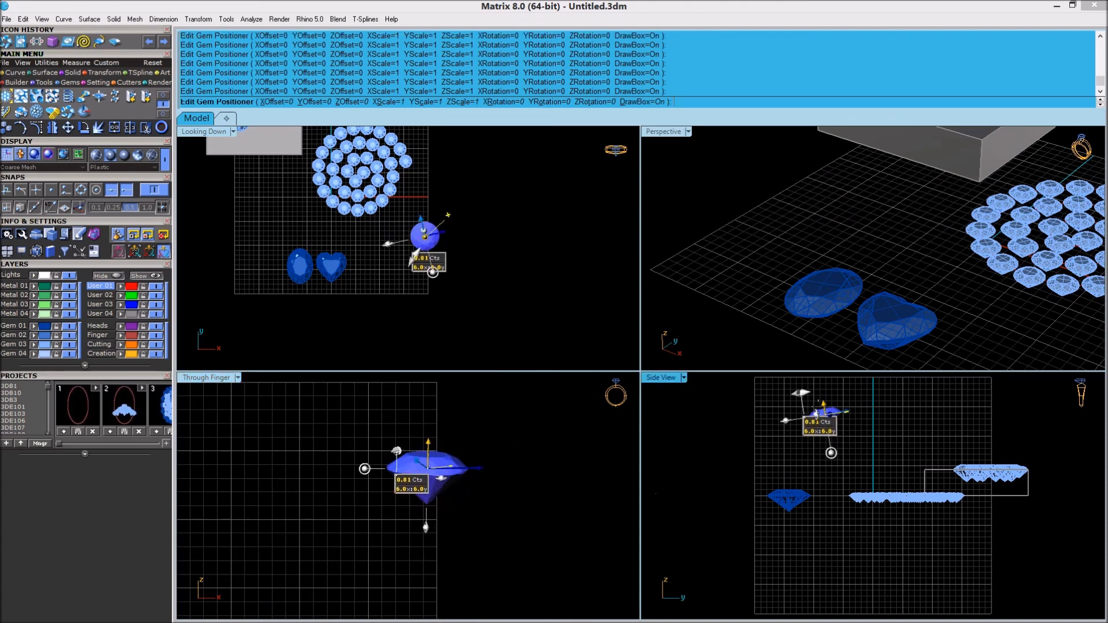
drag(831, 452, 825, 454)
right_click(525, 452)
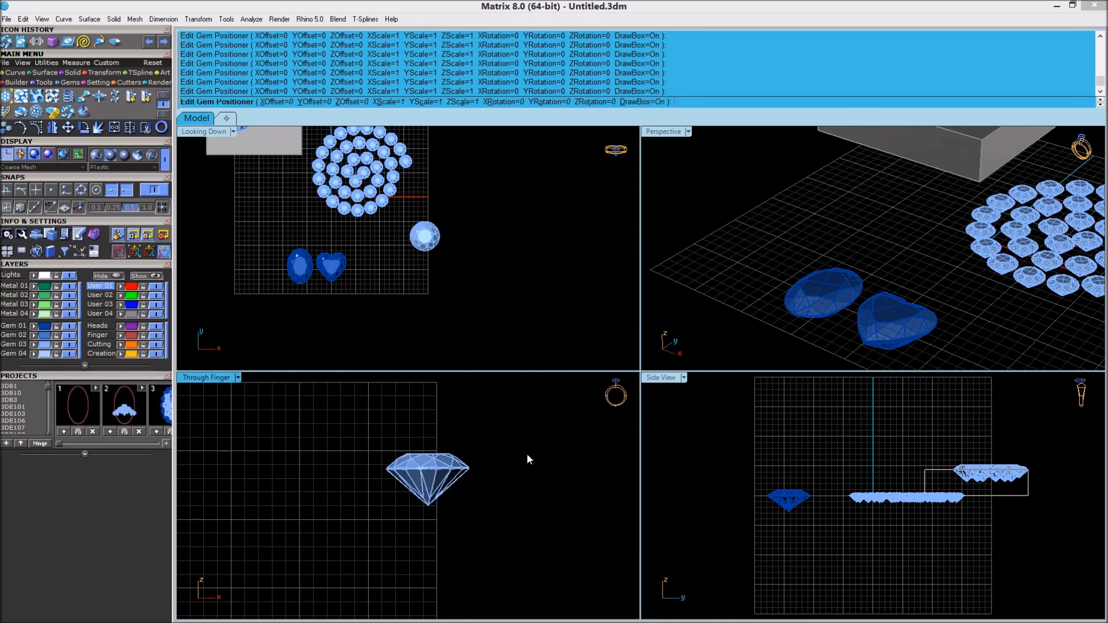
click(483, 274)
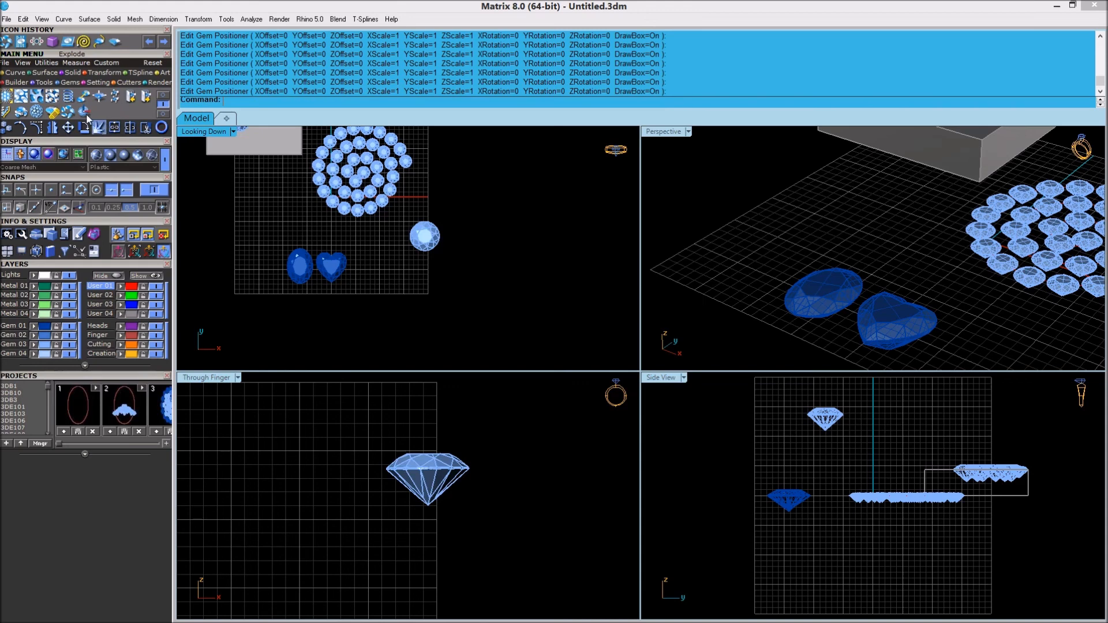
right_drag(528, 246, 531, 266)
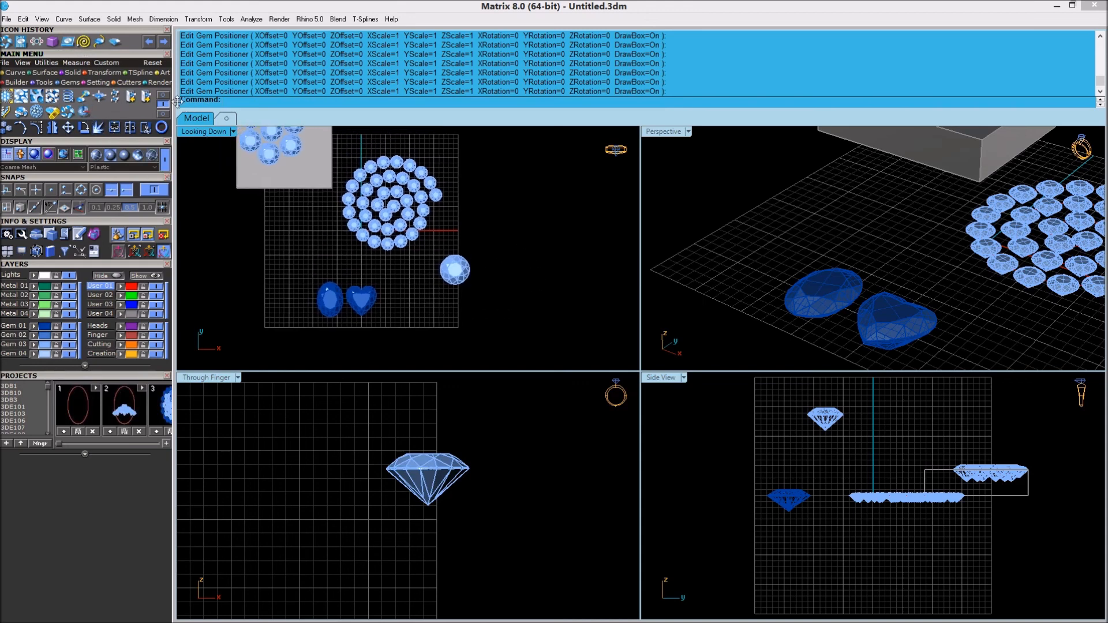
click(163, 116)
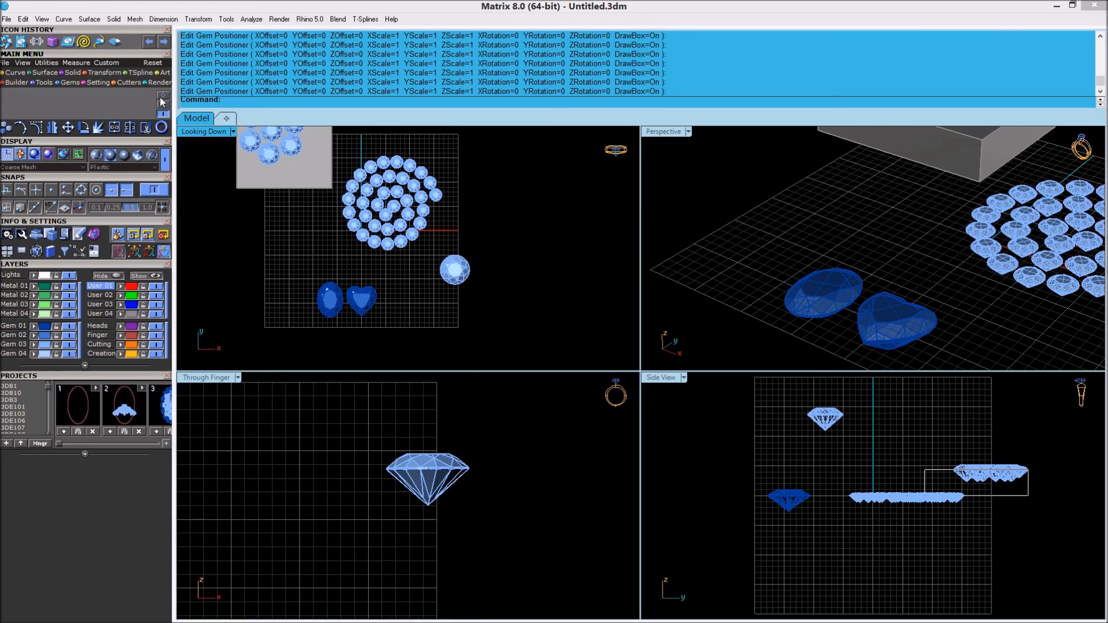
click(162, 100)
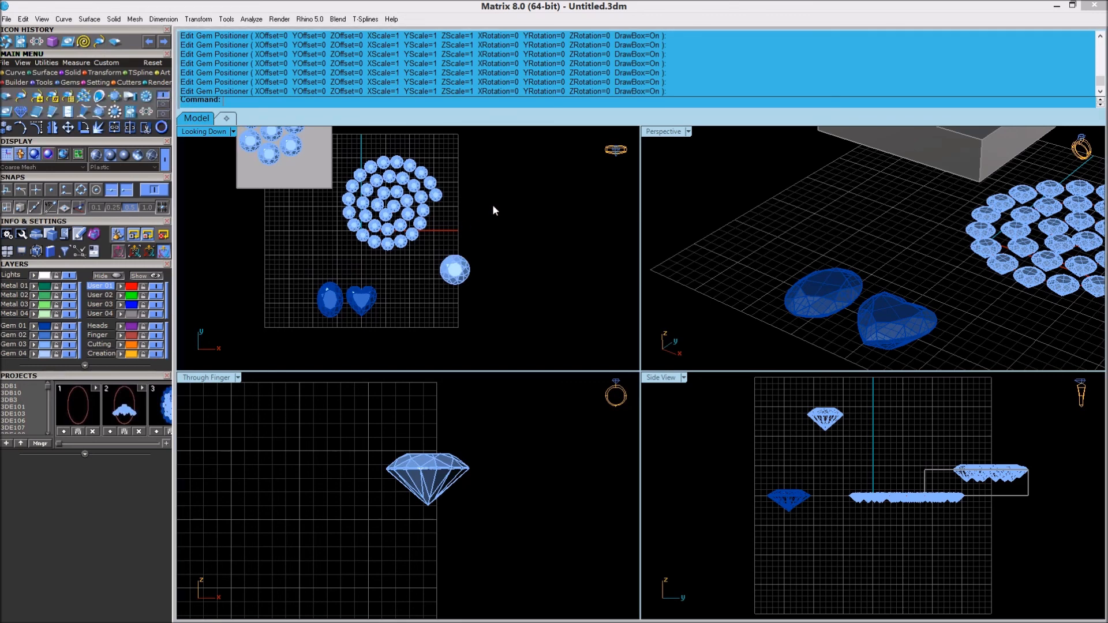
scroll(490, 219, down, 2)
mouse_move(520, 204)
right_down()
mouse_move(524, 224)
mouse_move(541, 201)
right_up()
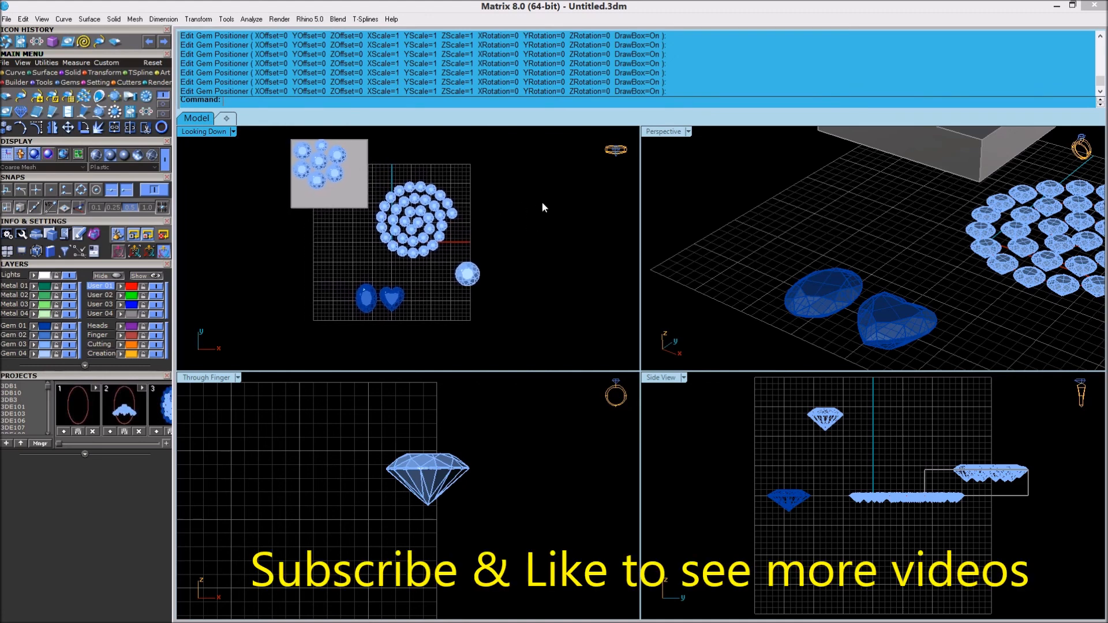
scroll(521, 233, down, 1)
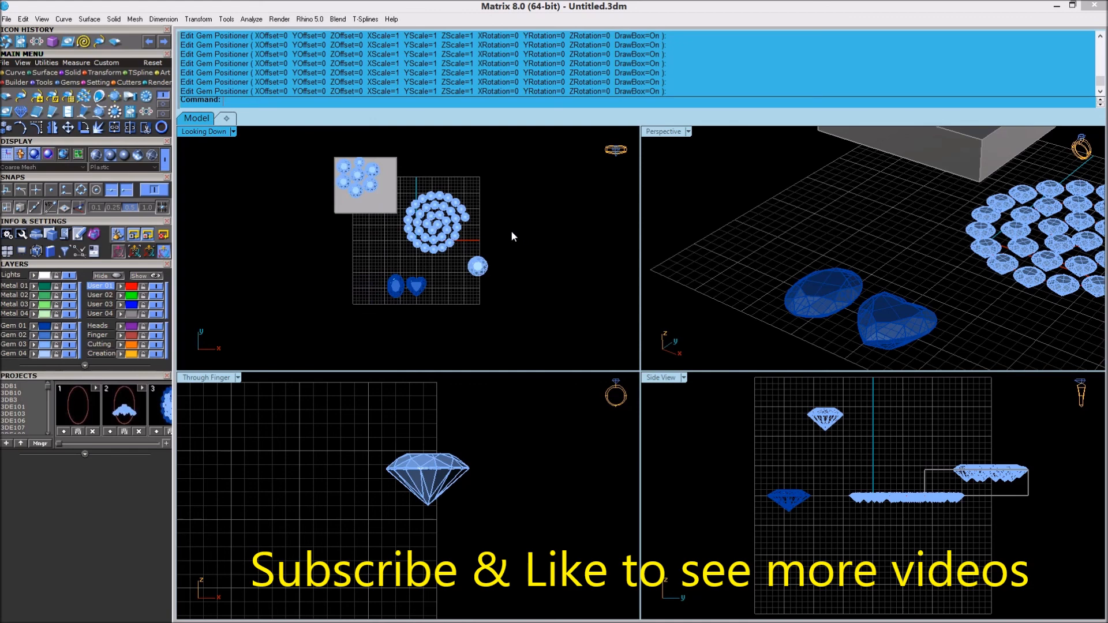
right_drag(517, 226, 495, 249)
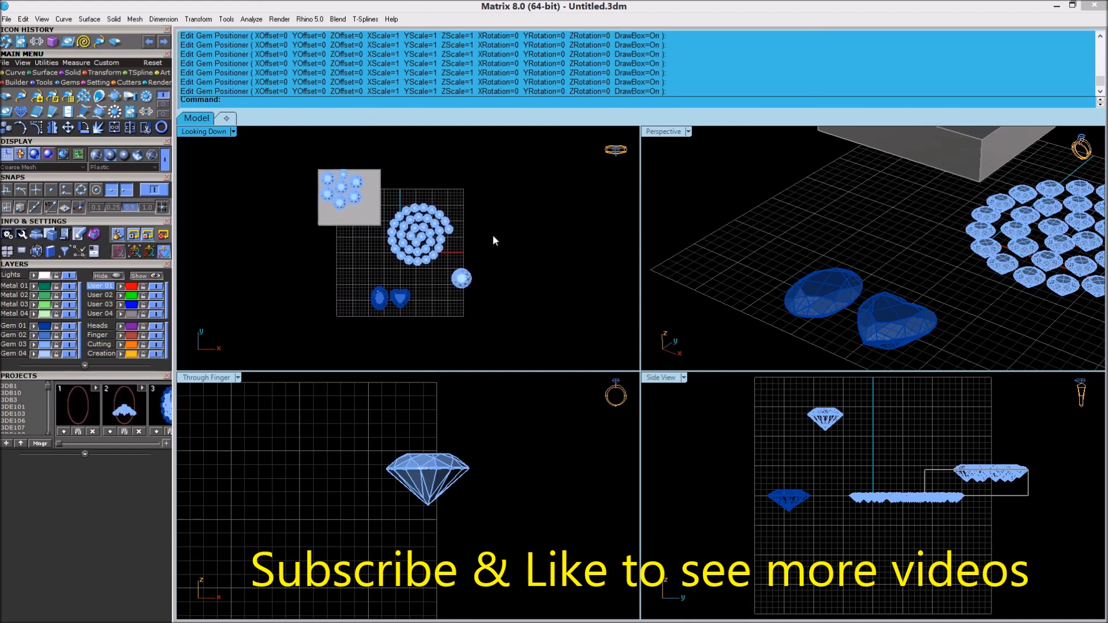